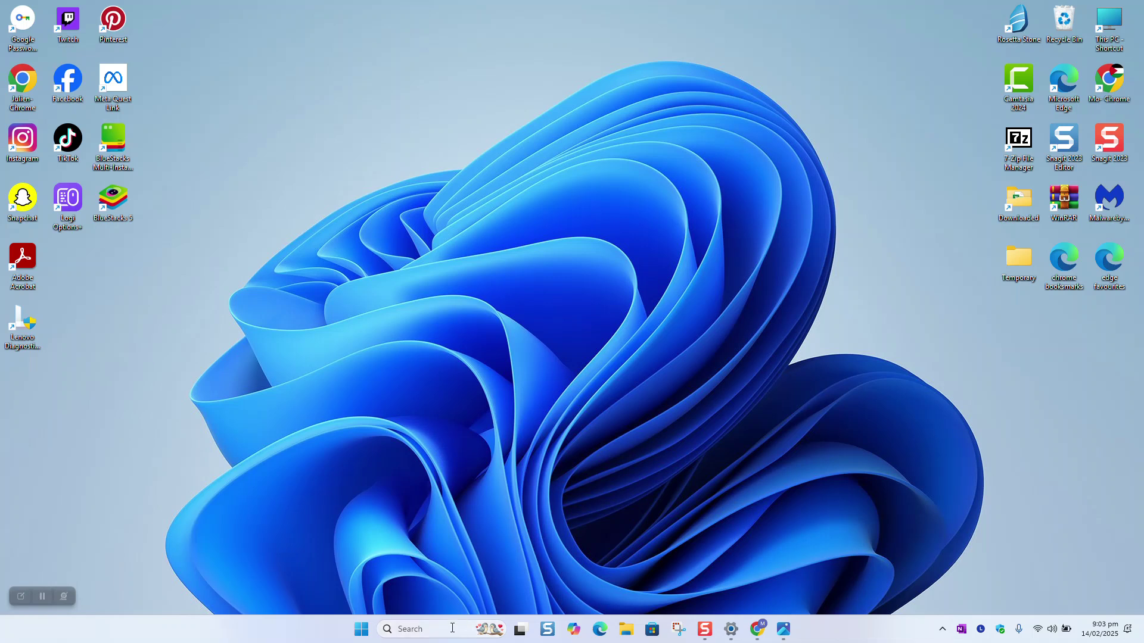
Step: Launch the Camera app from Windows search, then close it again
click(433, 629)
text(camera)
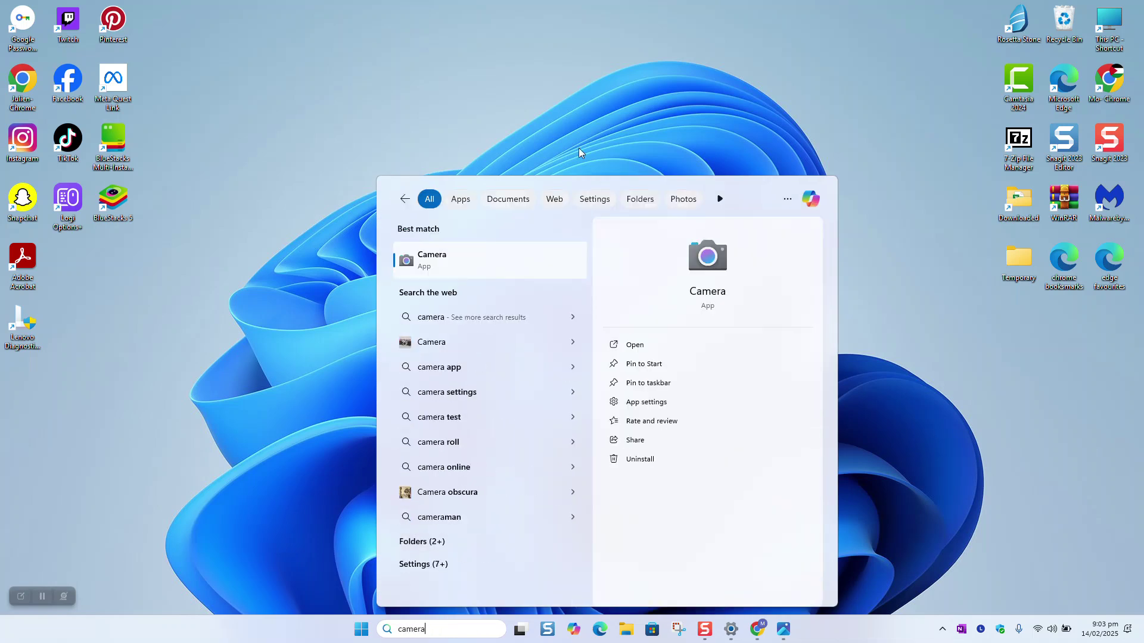
click(435, 266)
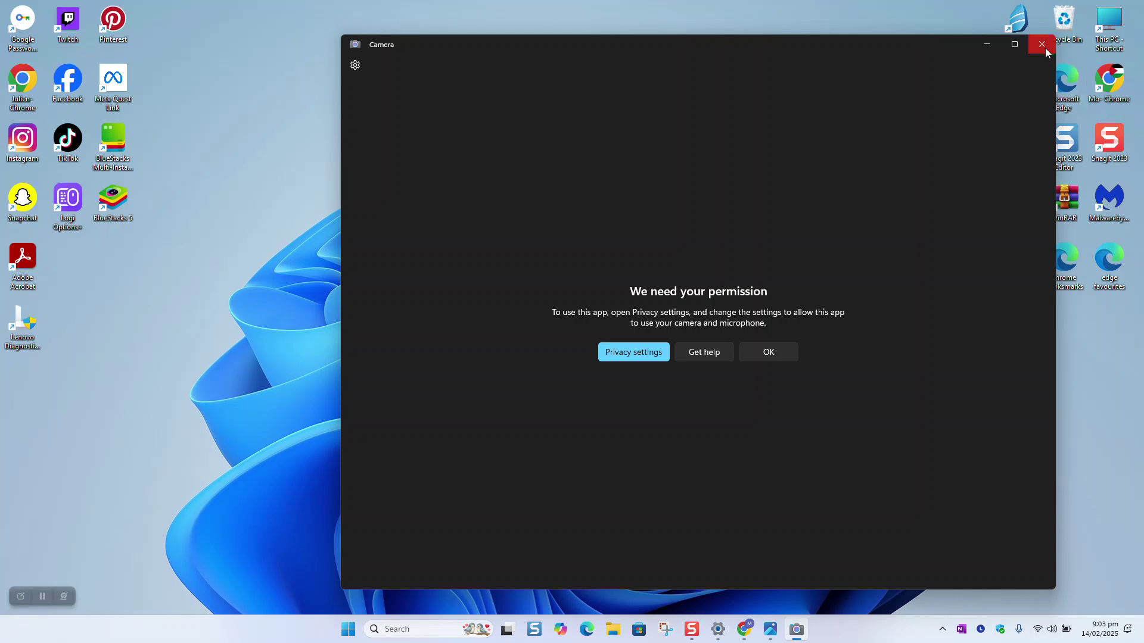
click(1042, 48)
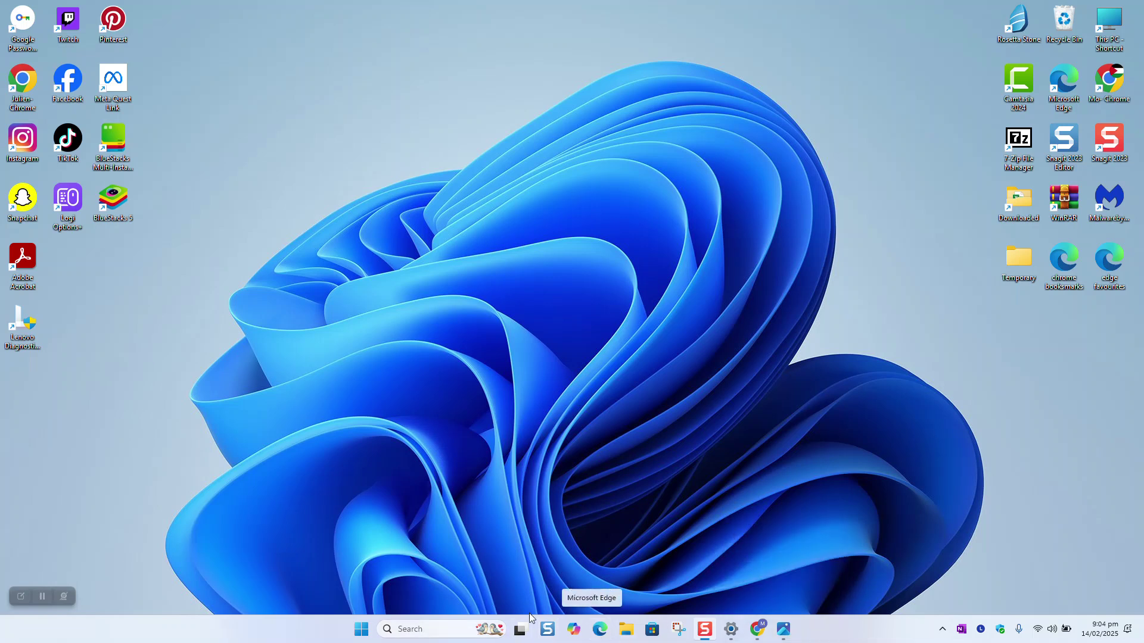
Step: Open Device Manager via search, expand Cameras, select Integrated Camera and enlarge the window
click(428, 630)
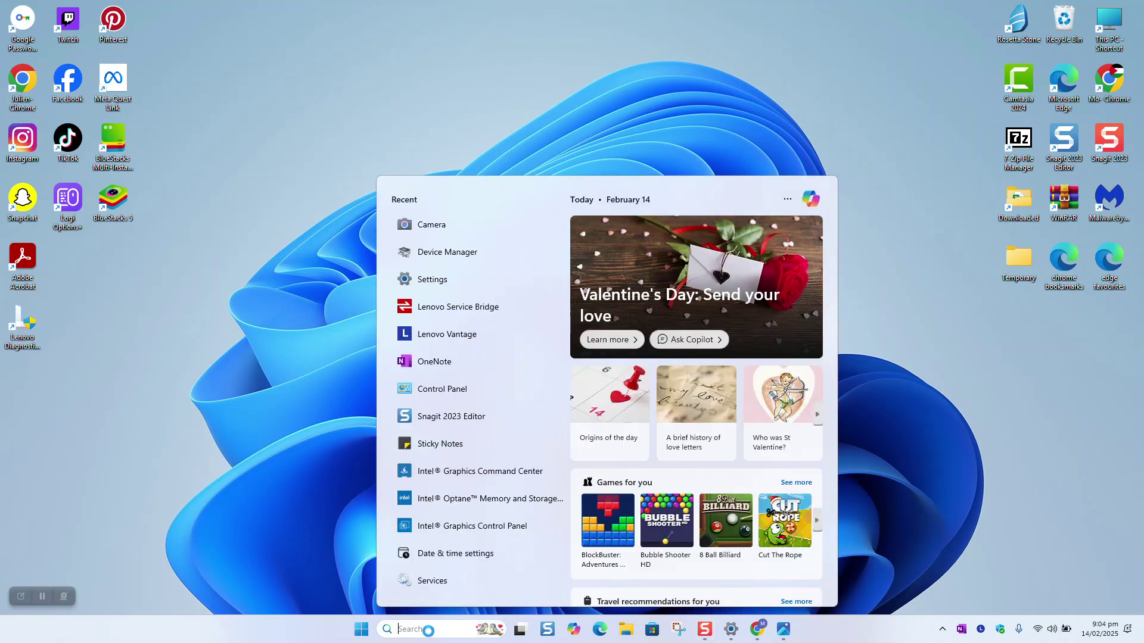
text(dev)
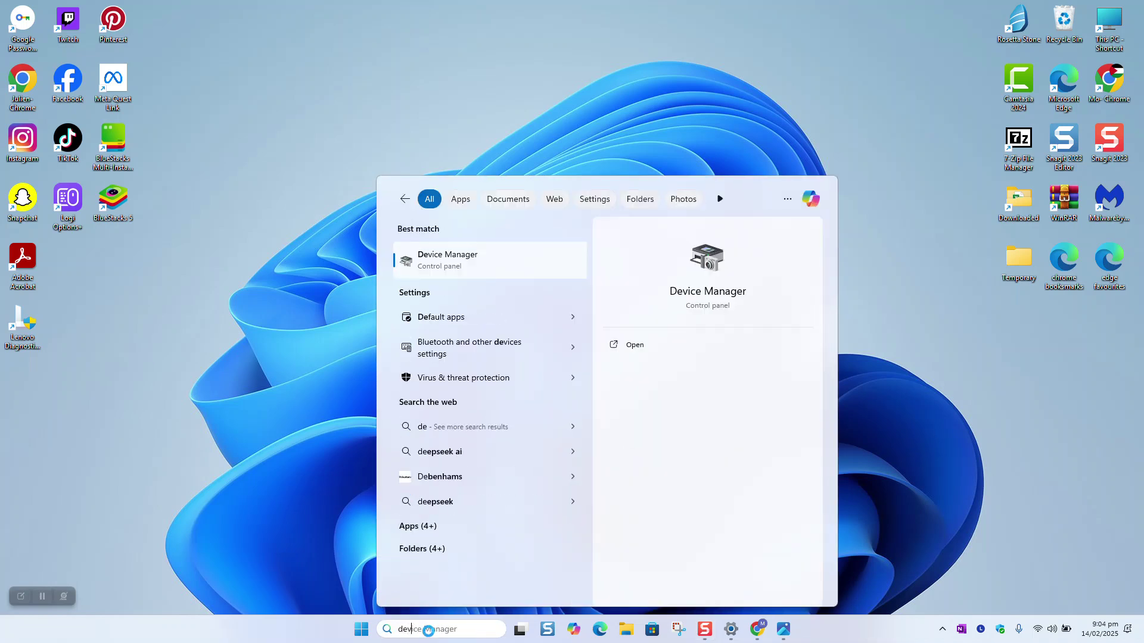
text(ice)
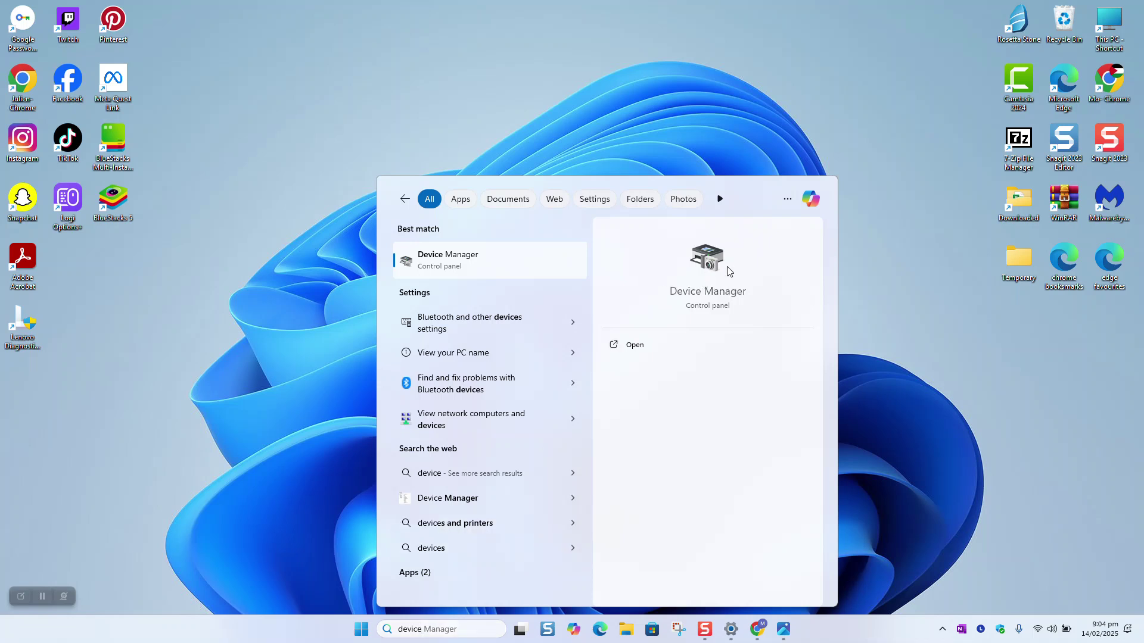
click(728, 268)
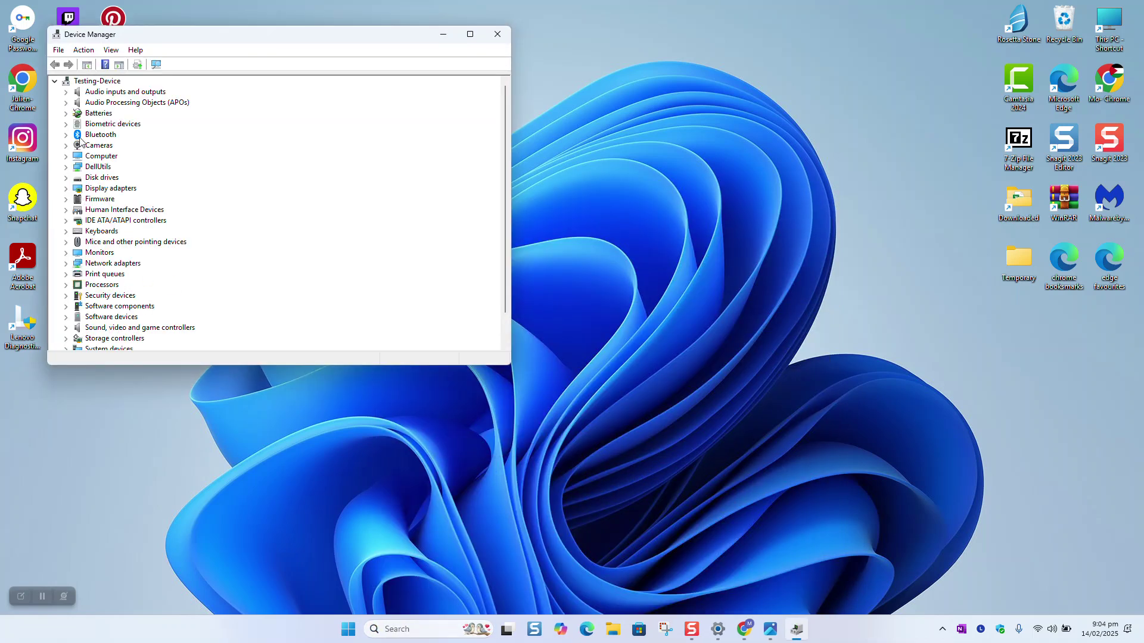
click(66, 145)
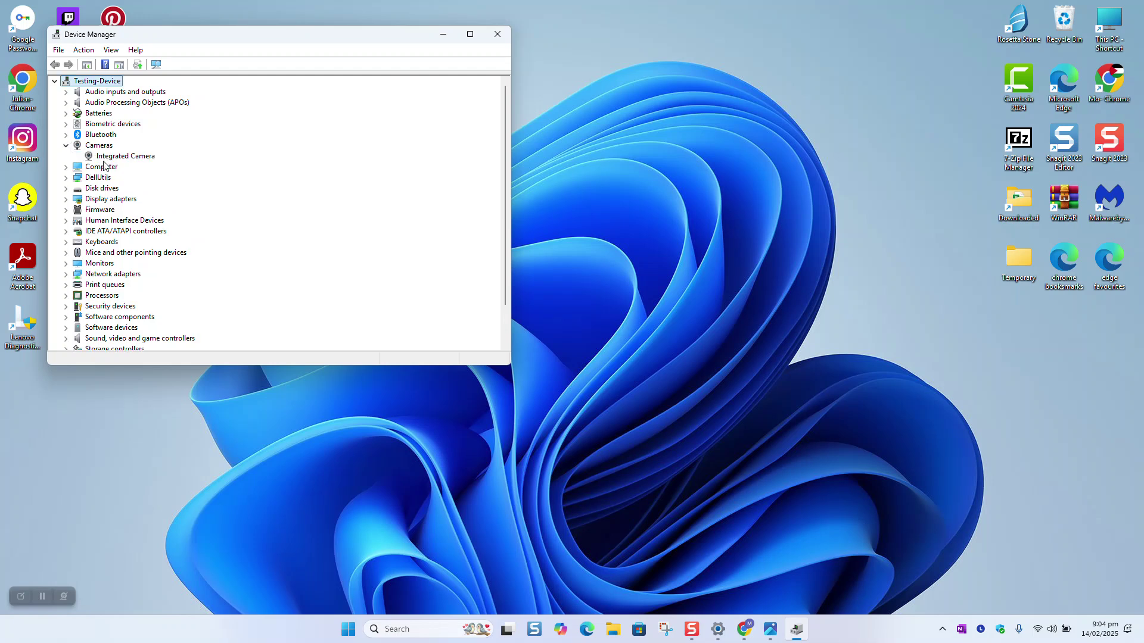
click(107, 167)
click(111, 157)
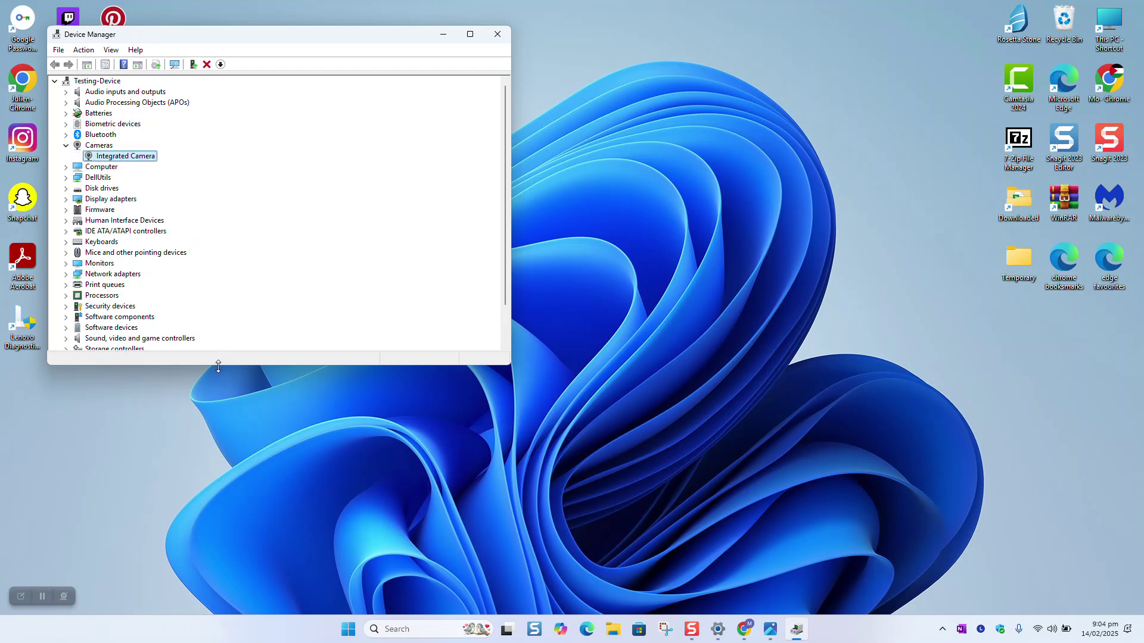
drag(218, 365, 228, 437)
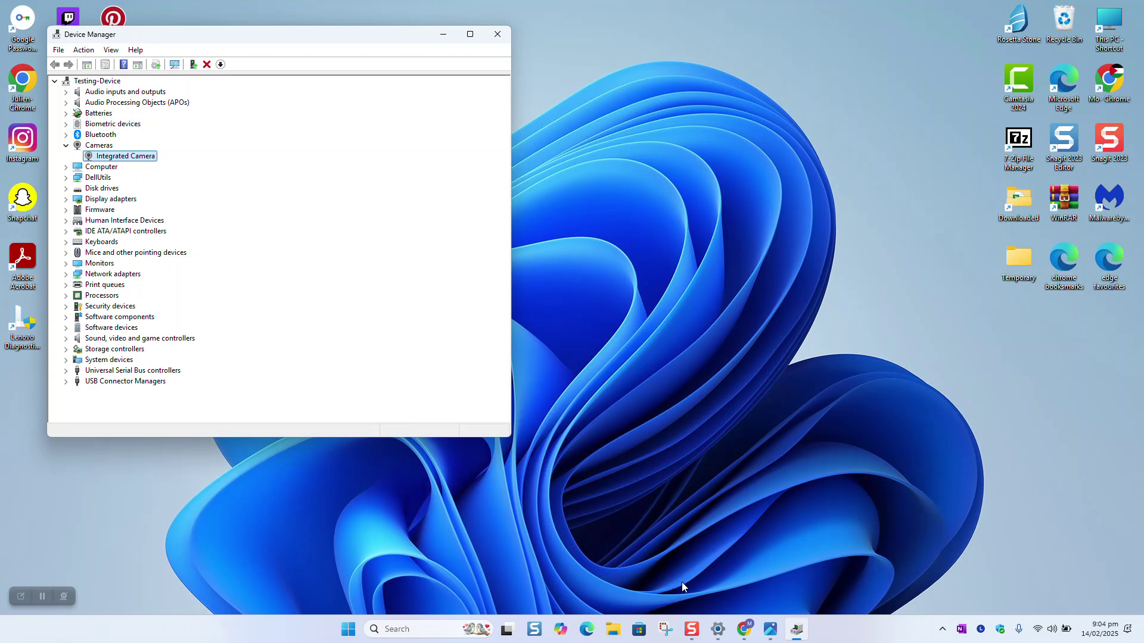
click(769, 629)
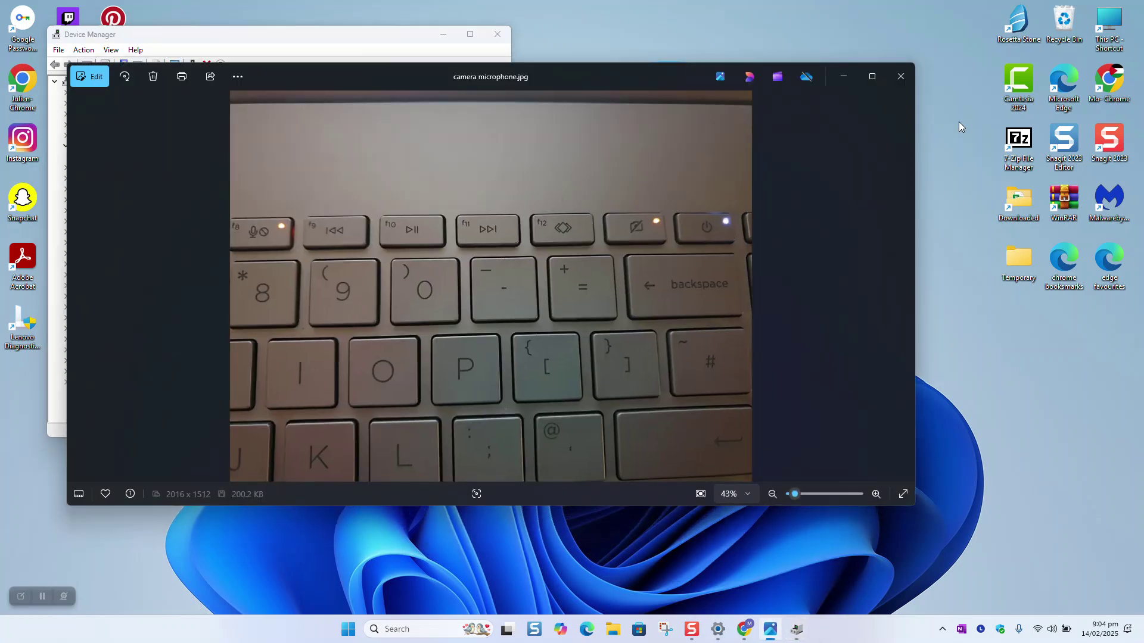
click(872, 77)
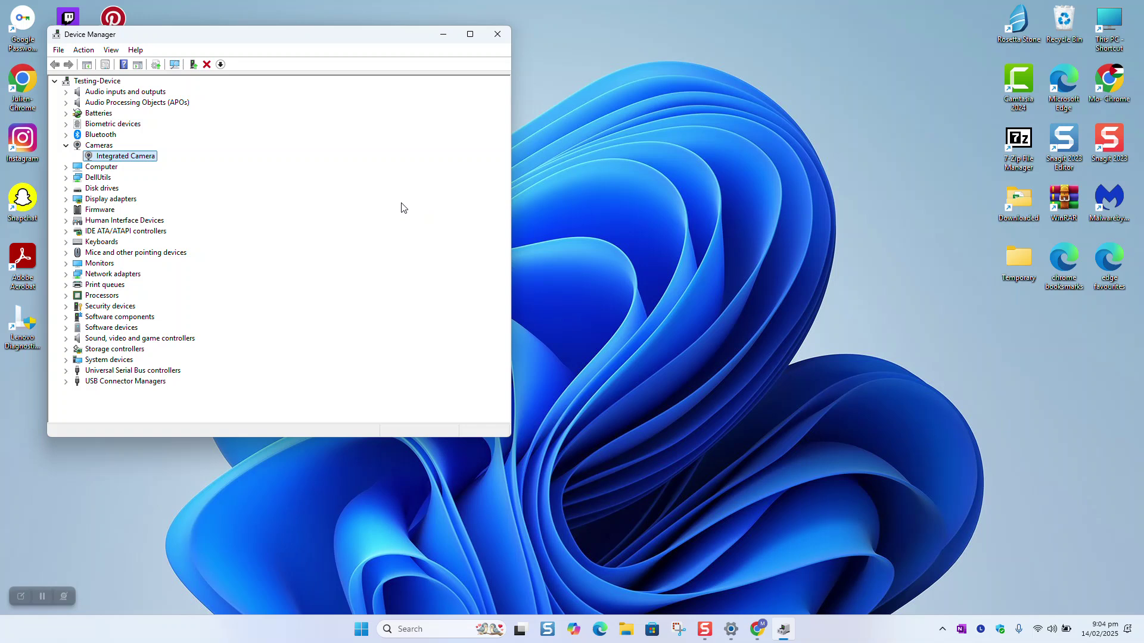
Step: Open Chrome and search Google for 'lenovo drivers download', correcting the typos
click(757, 629)
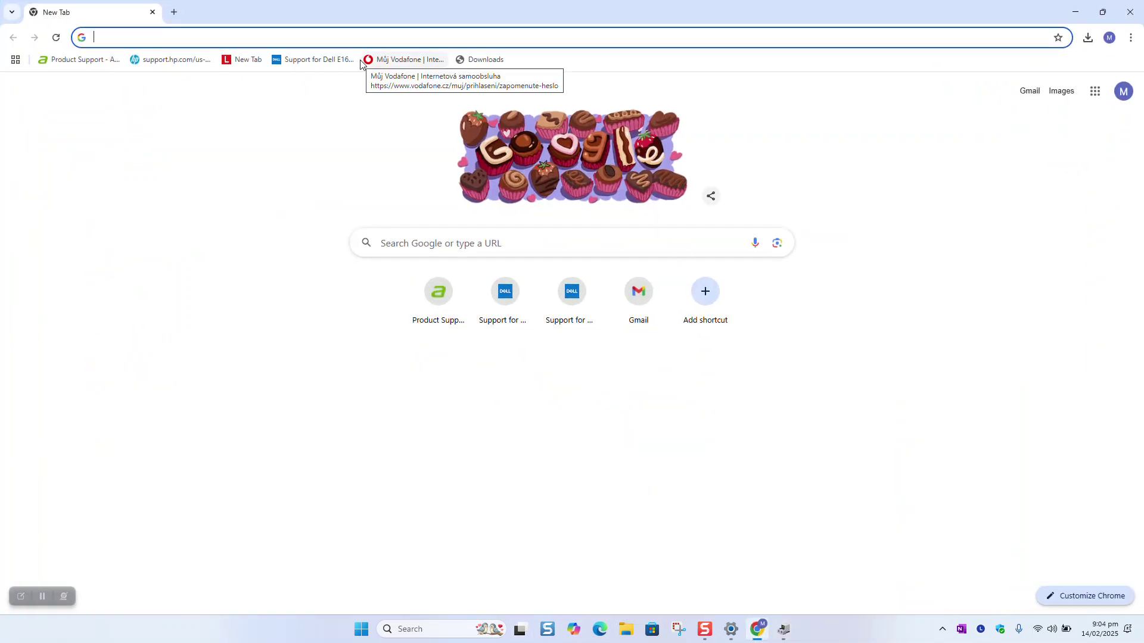
text(lenovo dri)
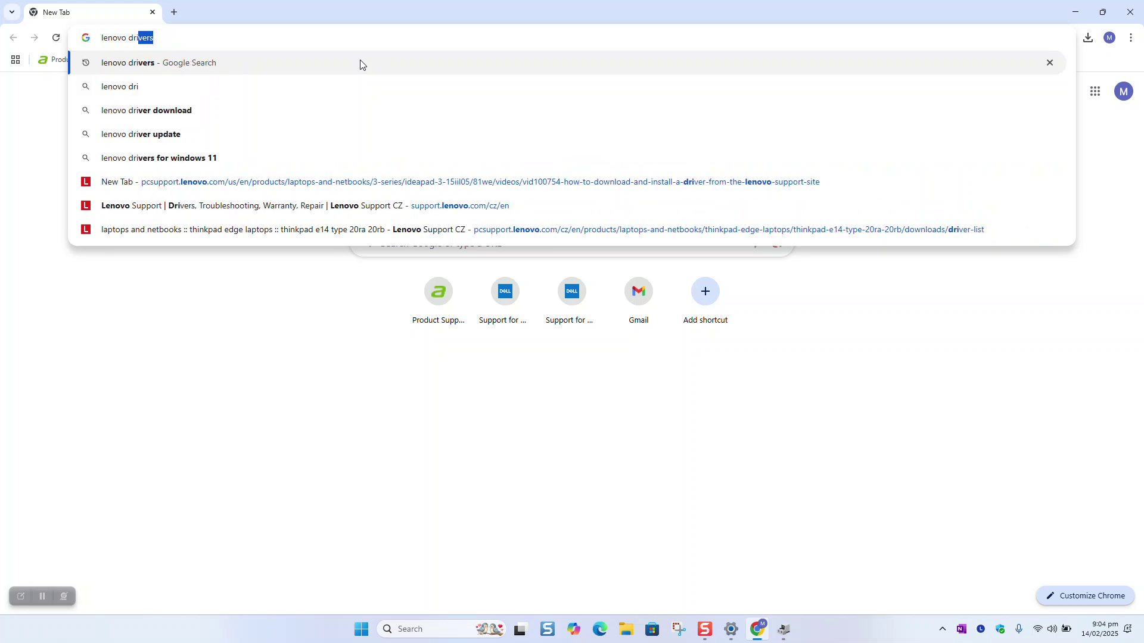
text(vers dowm;)
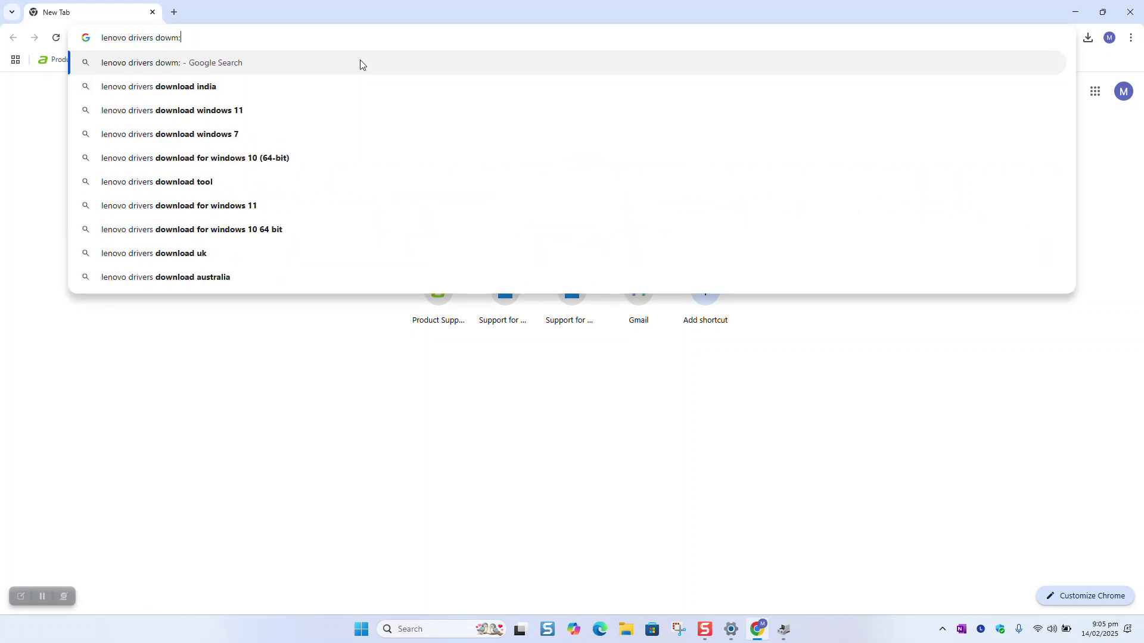
key(BackSpace)
text(loa)
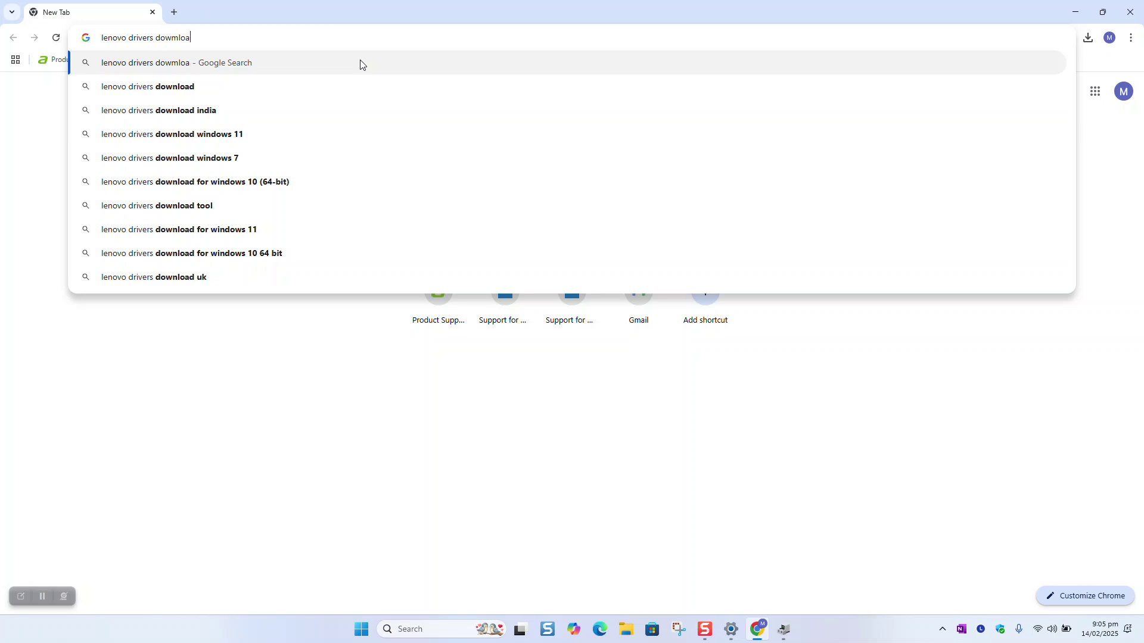
key(BackSpace)
key(BackSpace)
key(BackSpace)
key(BackSpace)
text(nload)
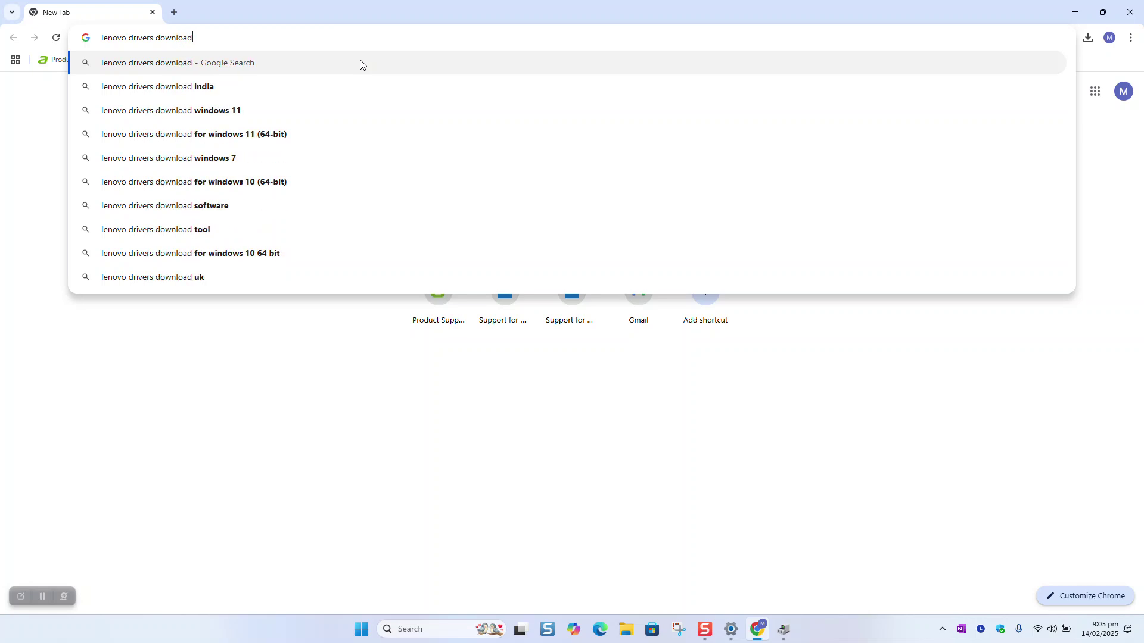
key(Return)
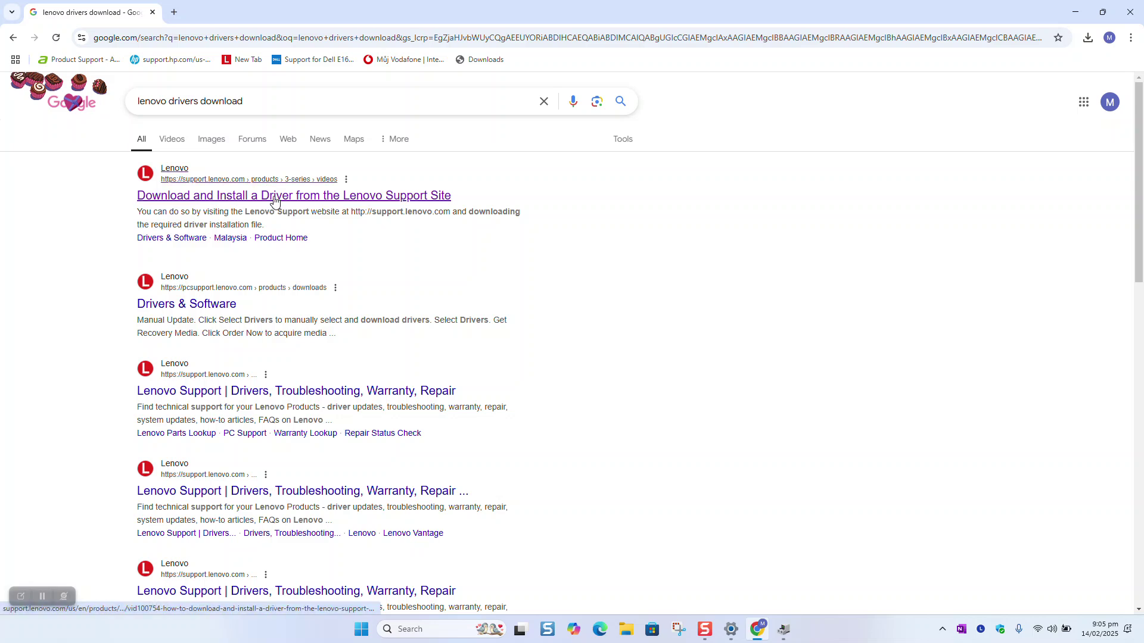
Step: Go to Lenovo PC Support and open the E14 (Type 20RA, 20RB) ThinkPad product page
click(274, 202)
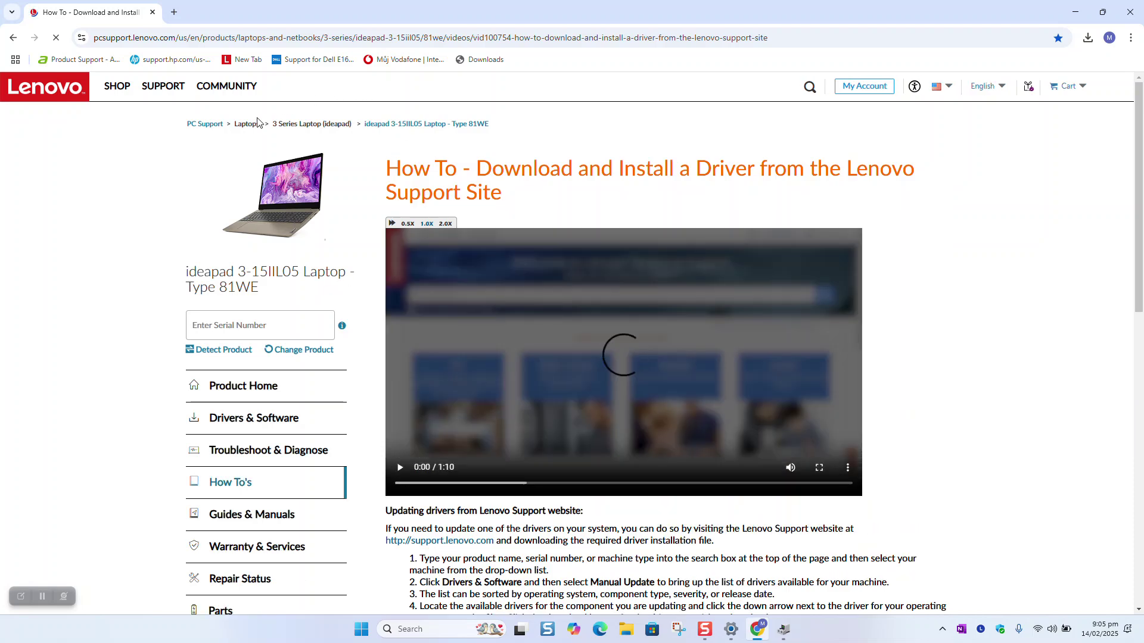
click(286, 193)
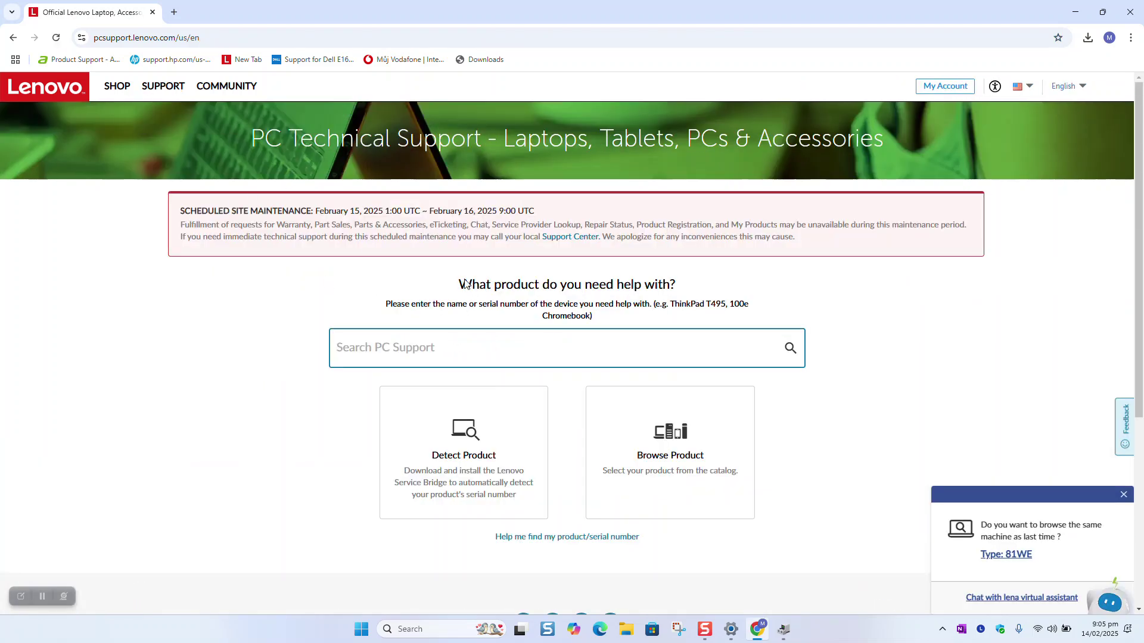
click(416, 348)
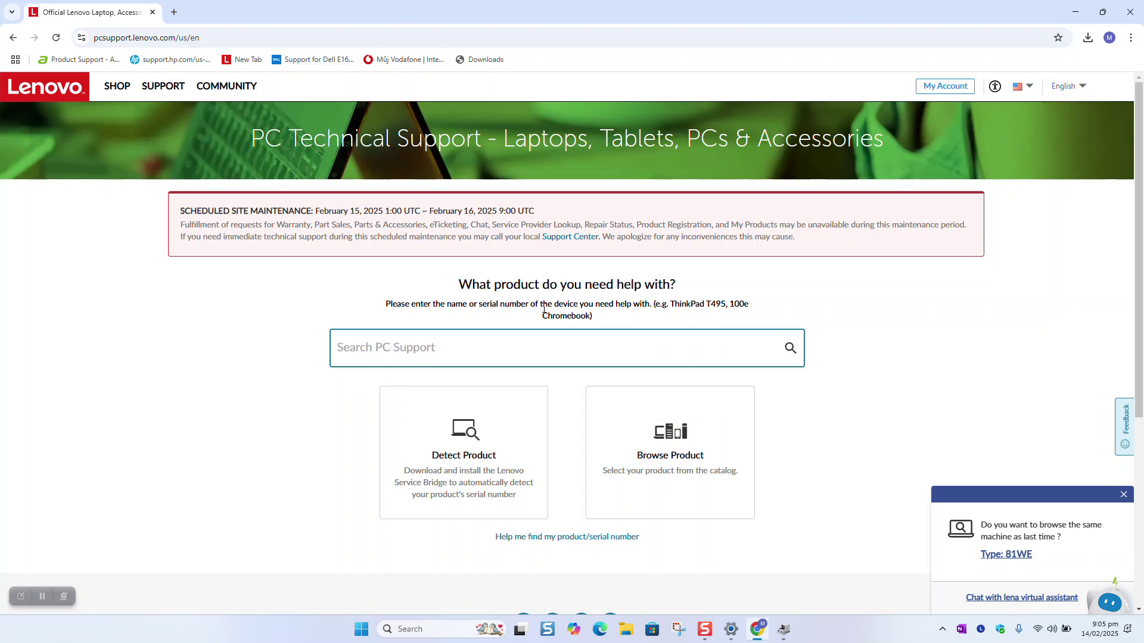
text(E1)
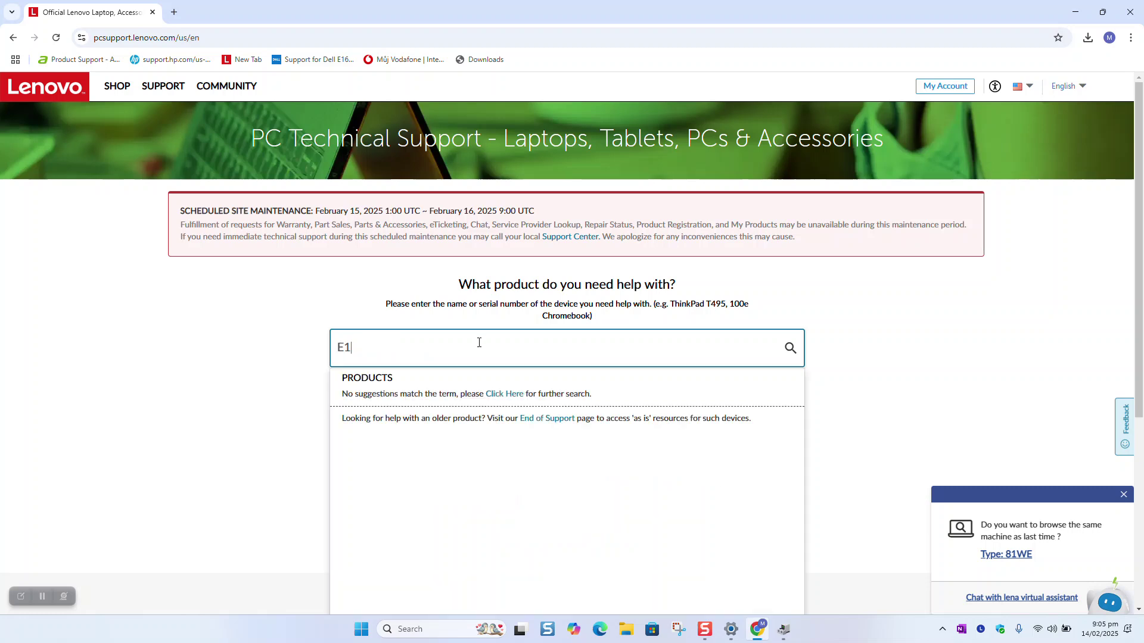
text(4)
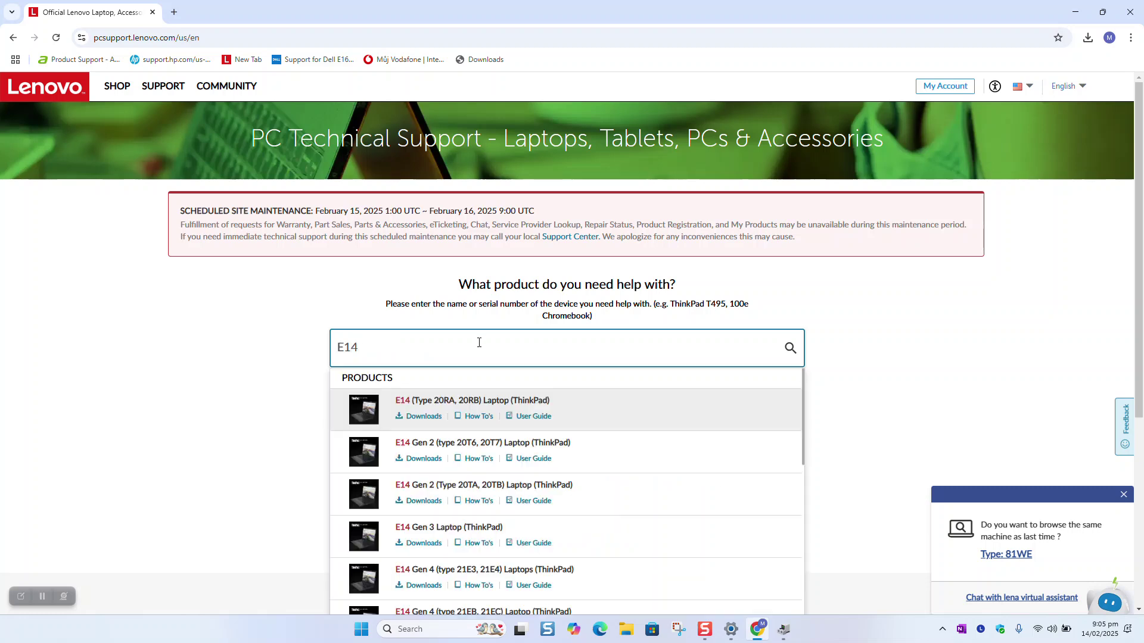
click(597, 414)
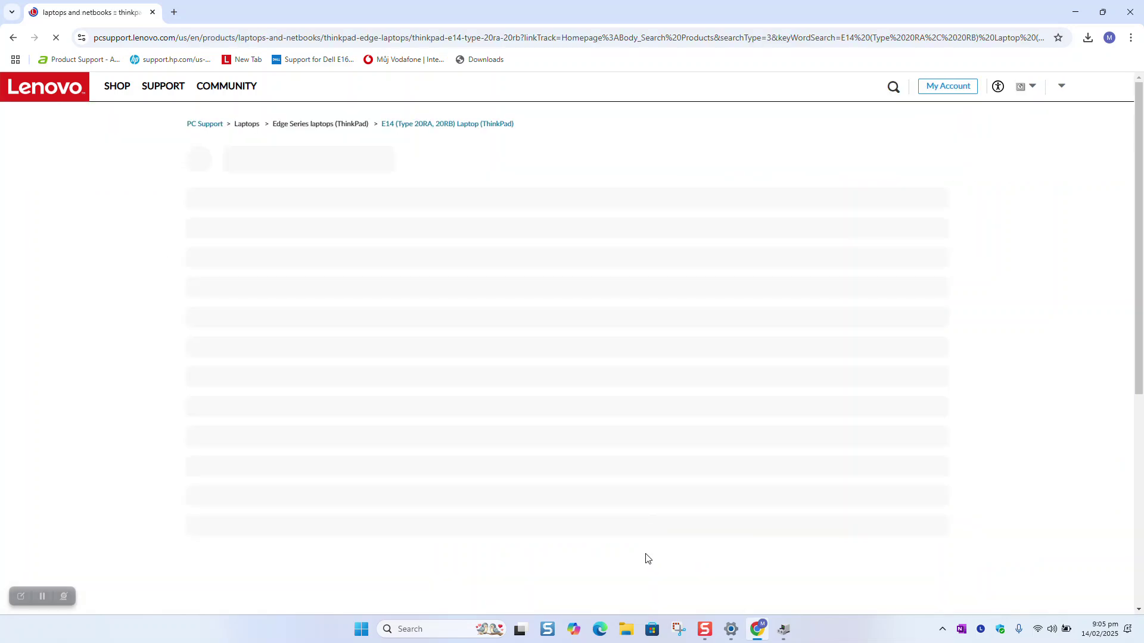
click(429, 629)
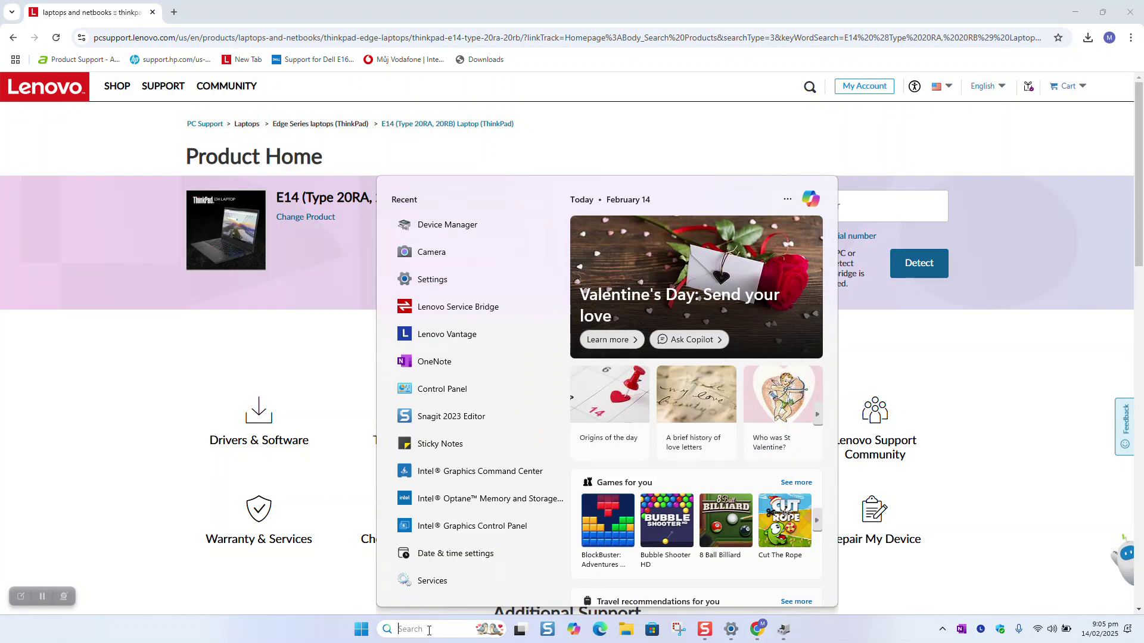
Step: Open Lenovo Vantage full screen and copy the product number 20RA001GMC
text(len)
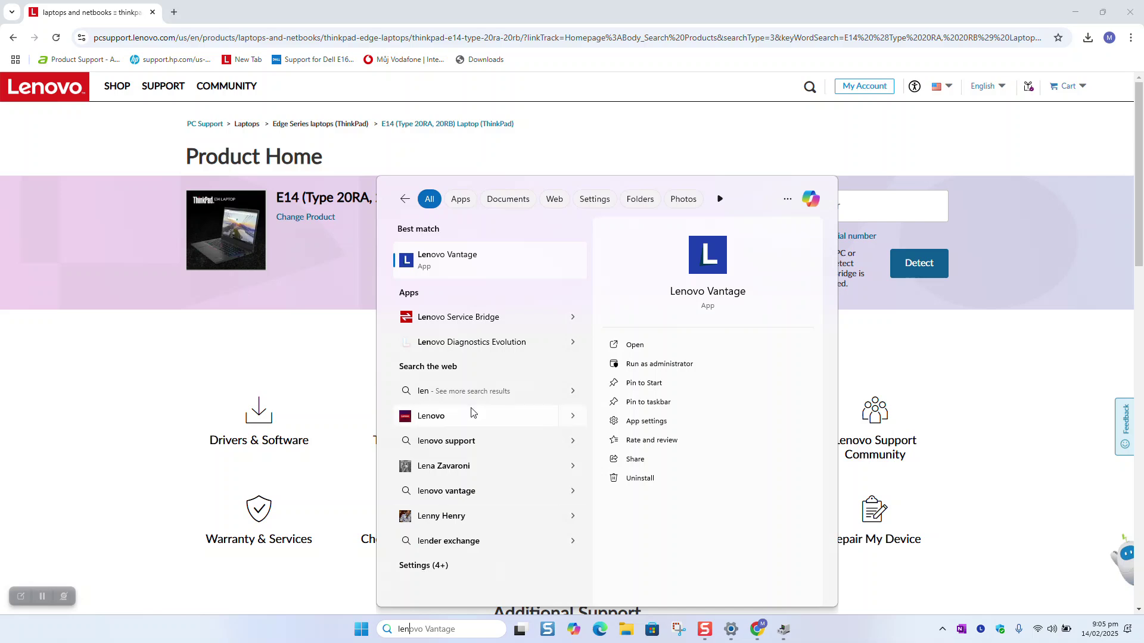
click(438, 256)
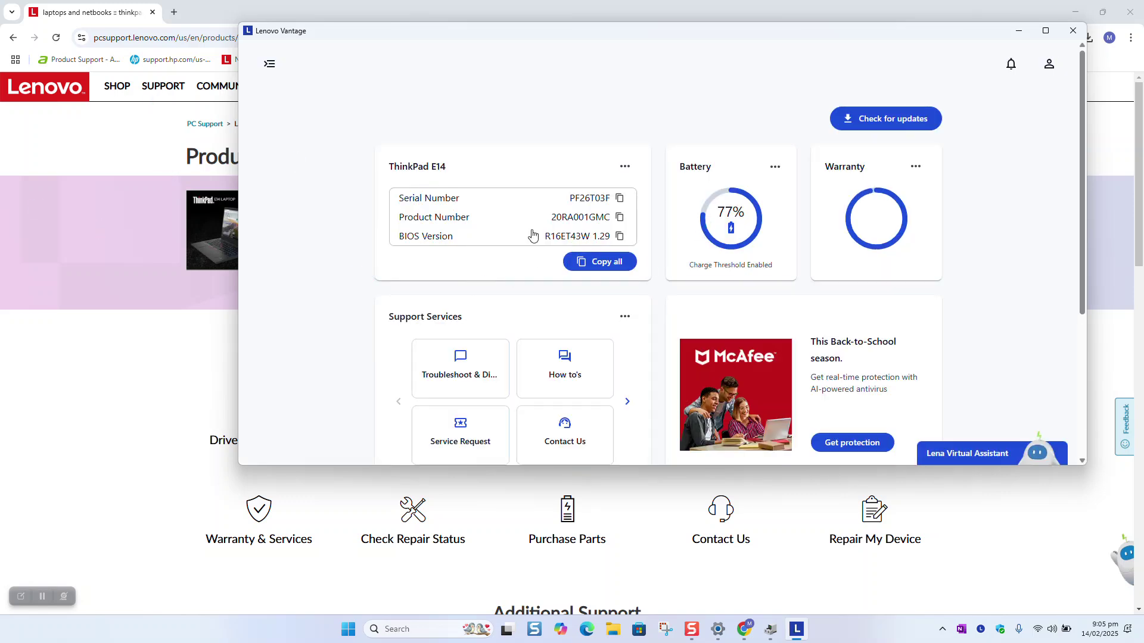
click(1046, 31)
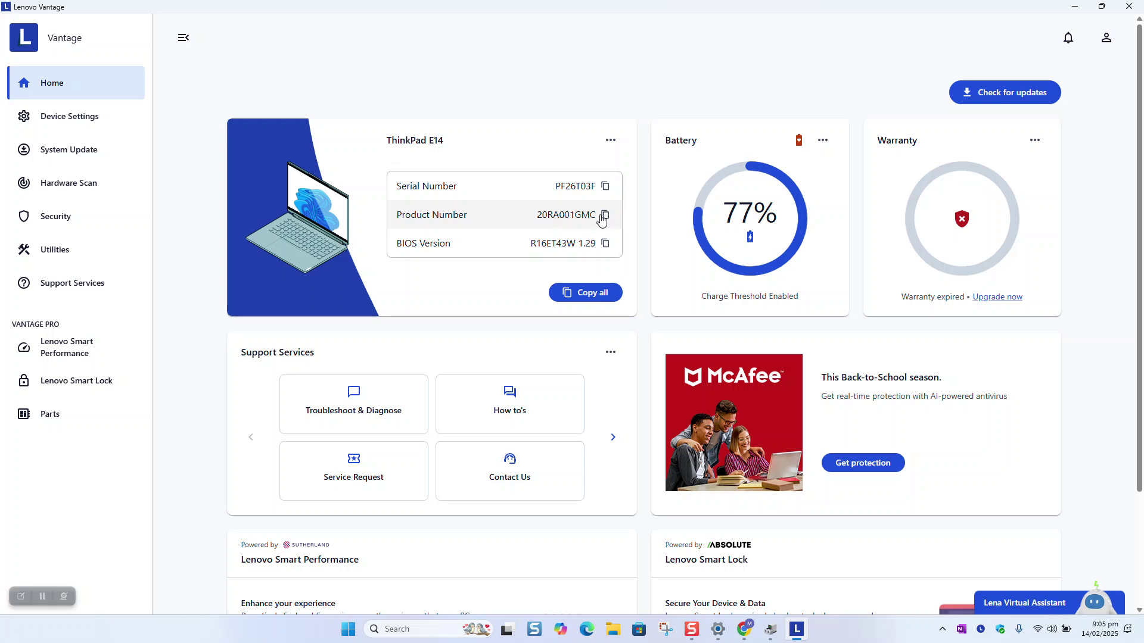
click(603, 216)
Step: Close Vantage and paste product number 20RA001GMC into the PC Support home search
click(1129, 6)
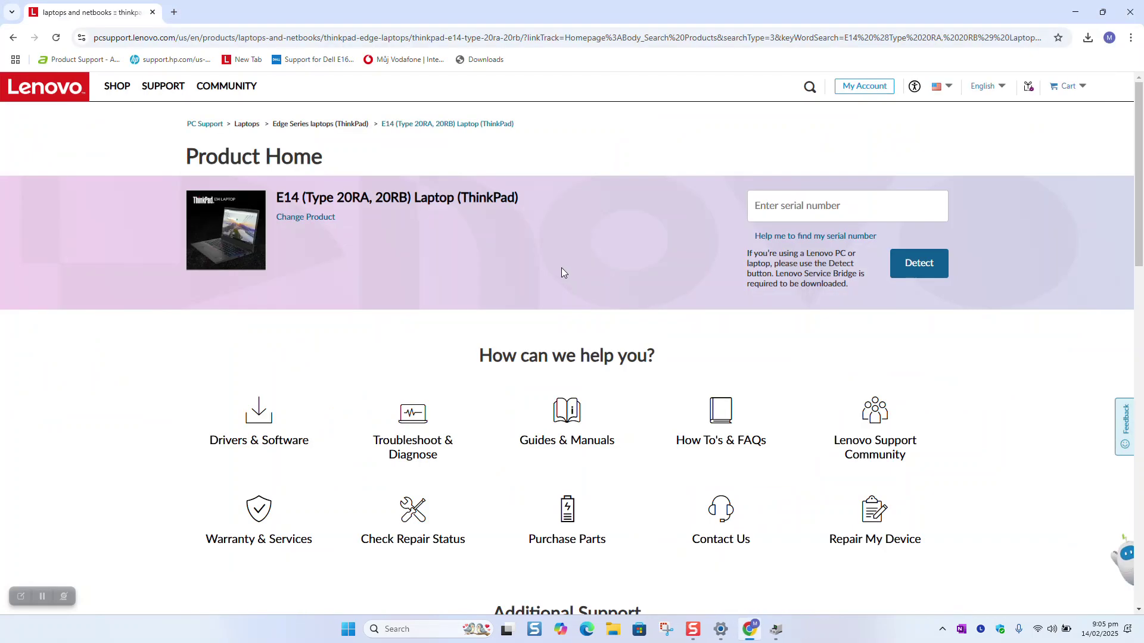
click(207, 125)
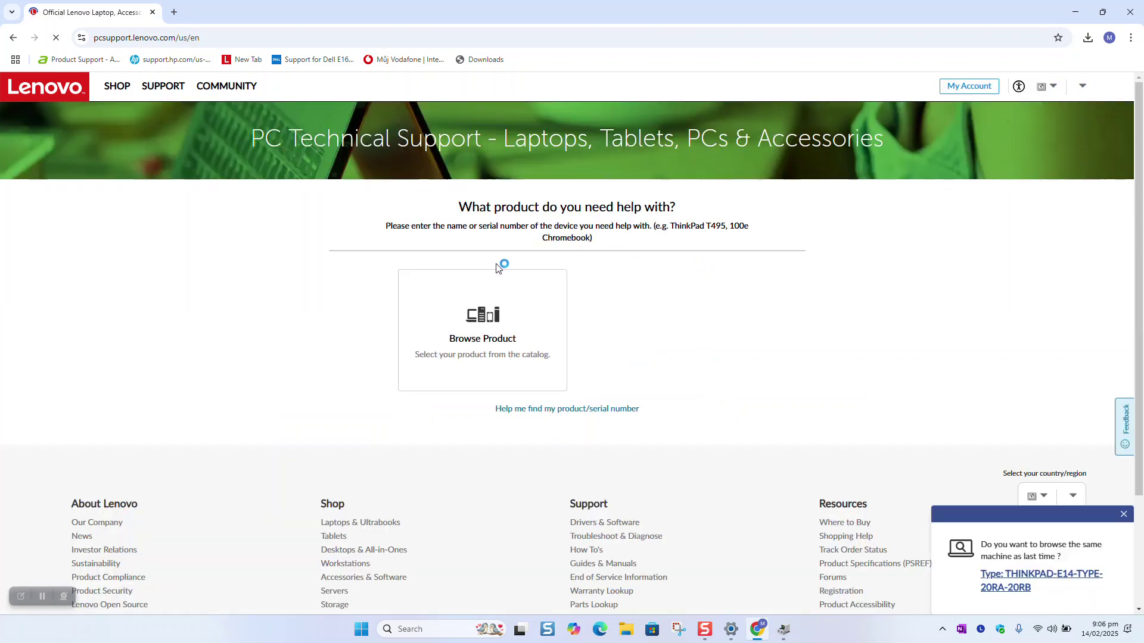
click(403, 338)
key(ctrl+v)
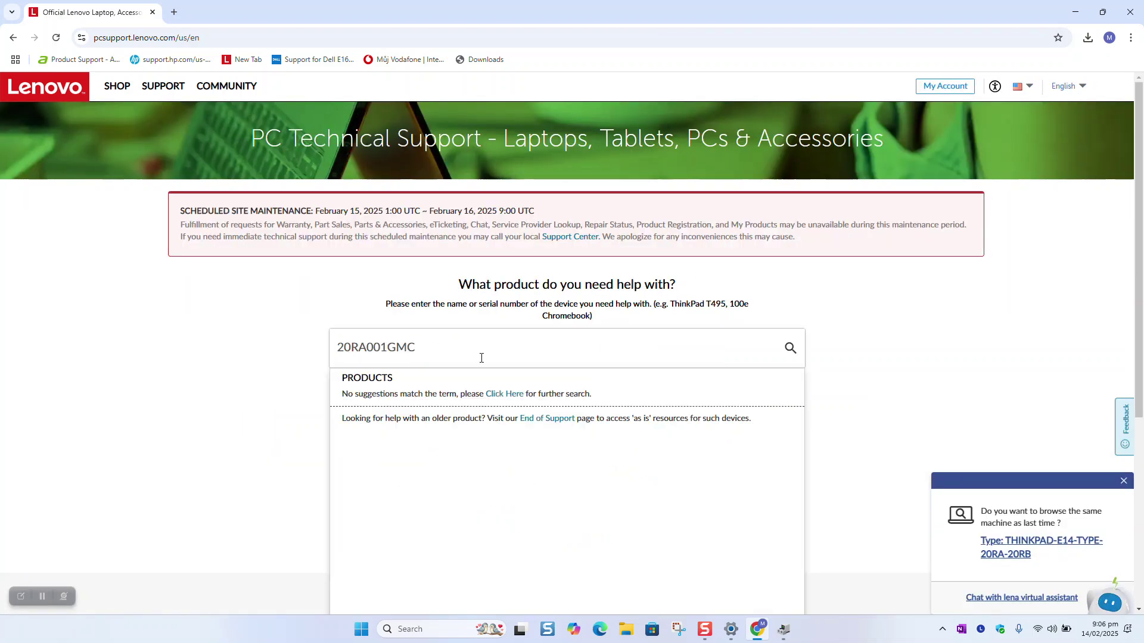
click(481, 358)
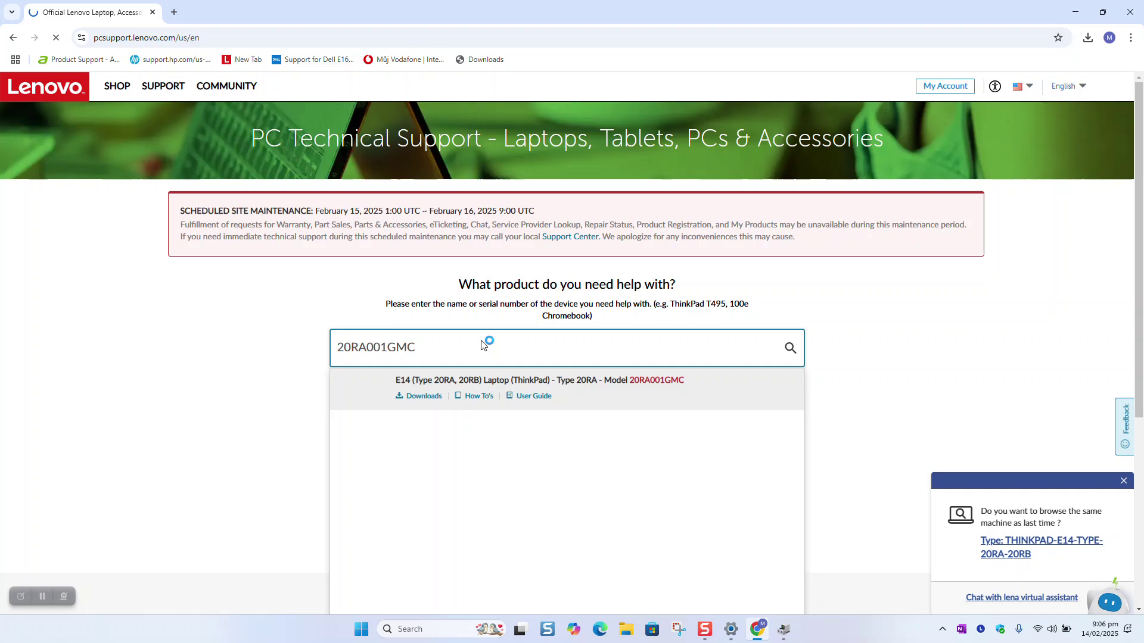
Step: Open the Drivers & Software page for model 20RA001GMC
click(441, 378)
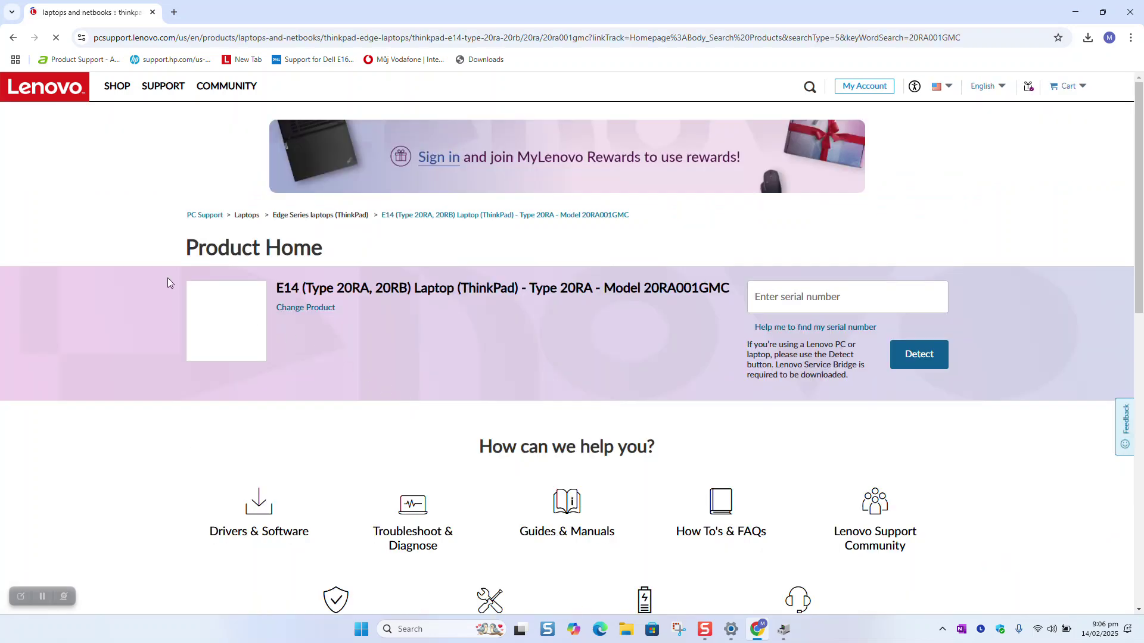
scroll(277, 352, down, 3)
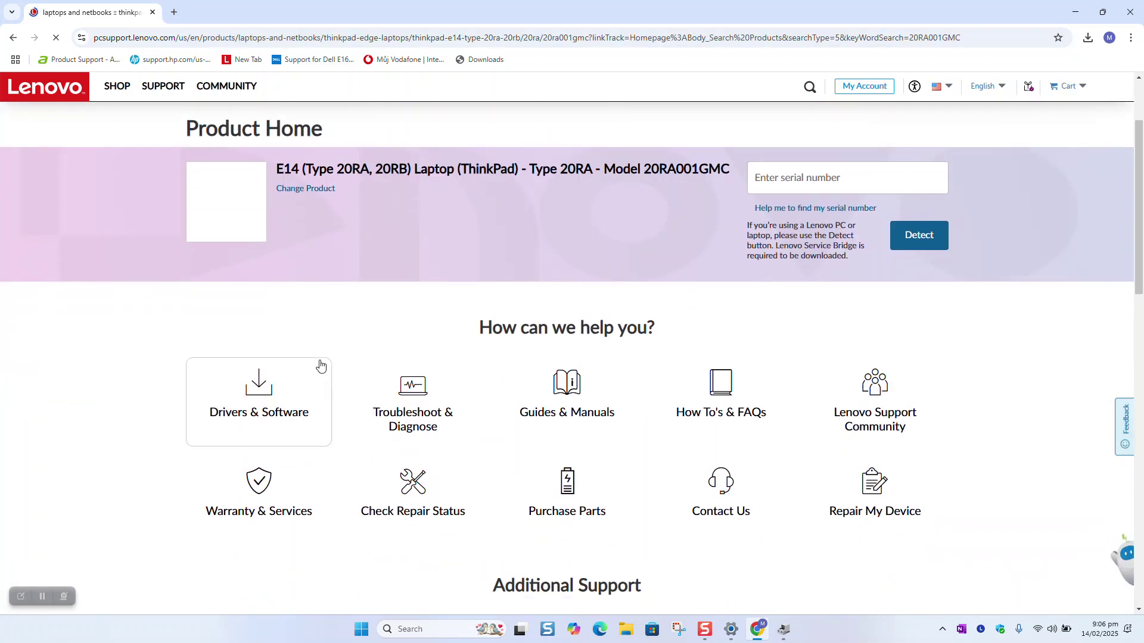
click(278, 394)
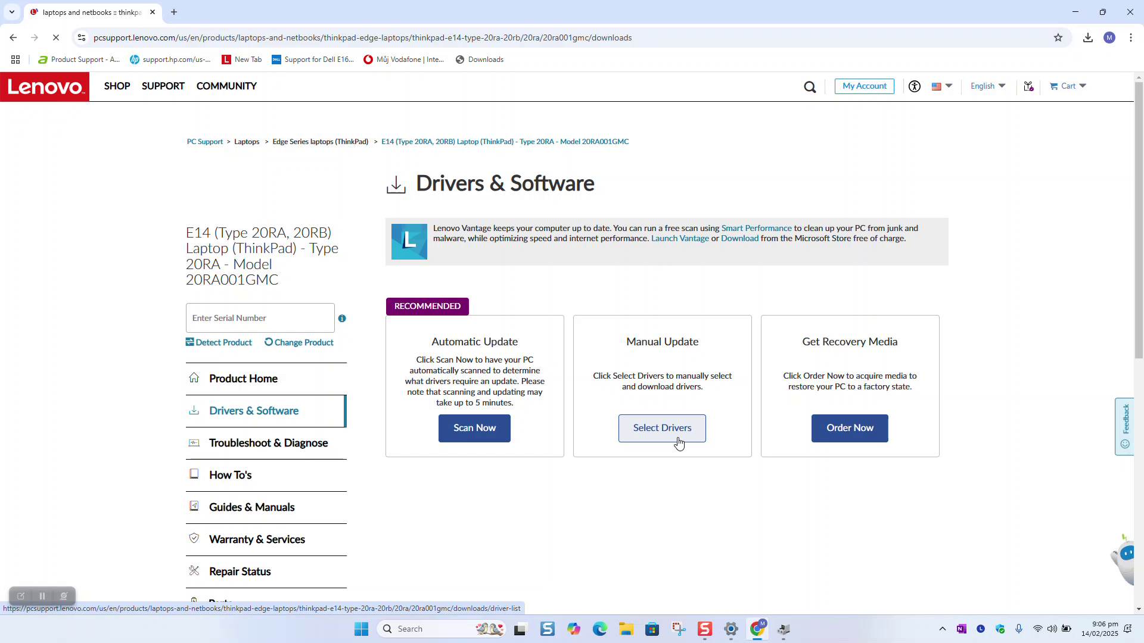
Step: Check the Integrated Camera's context menu in Device Manager, then minimize Device Manager
click(783, 630)
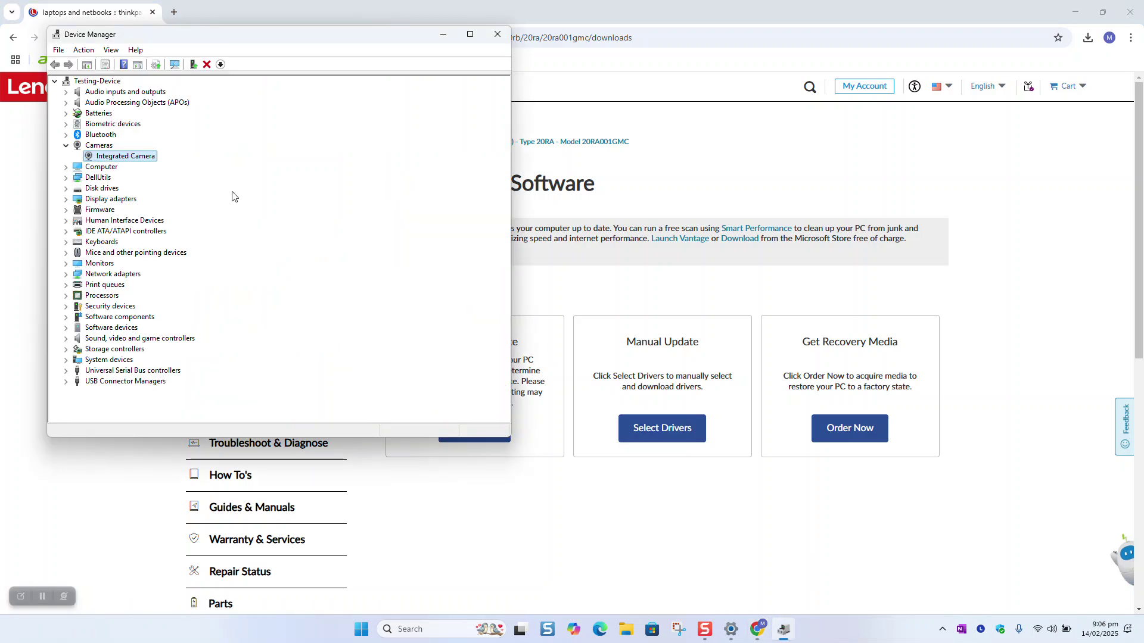
right_click(148, 159)
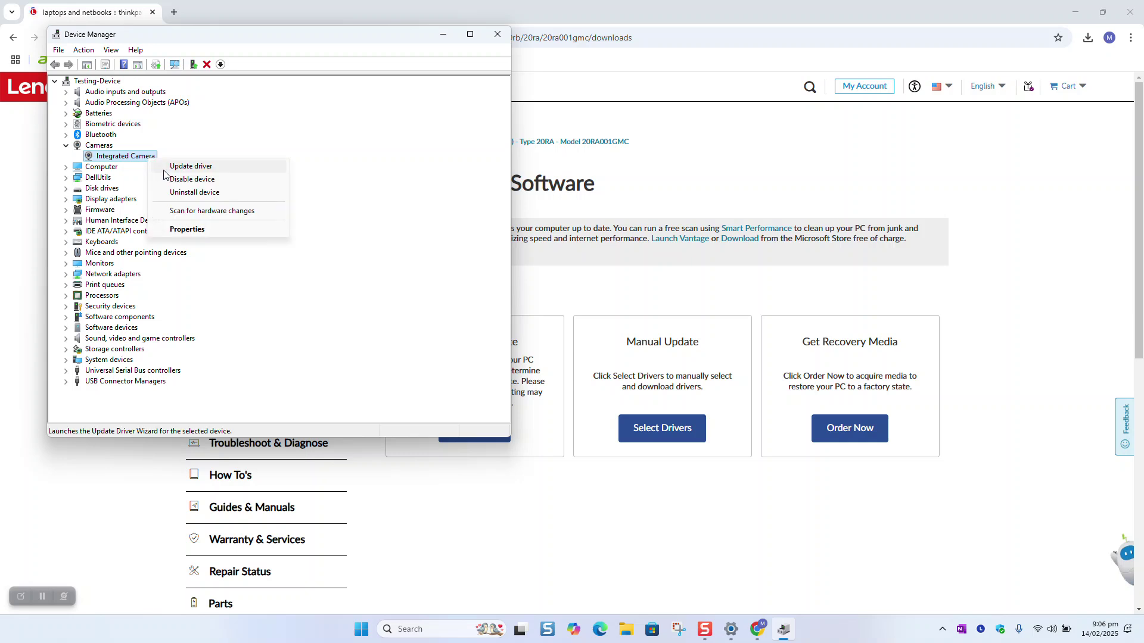
click(421, 45)
click(444, 38)
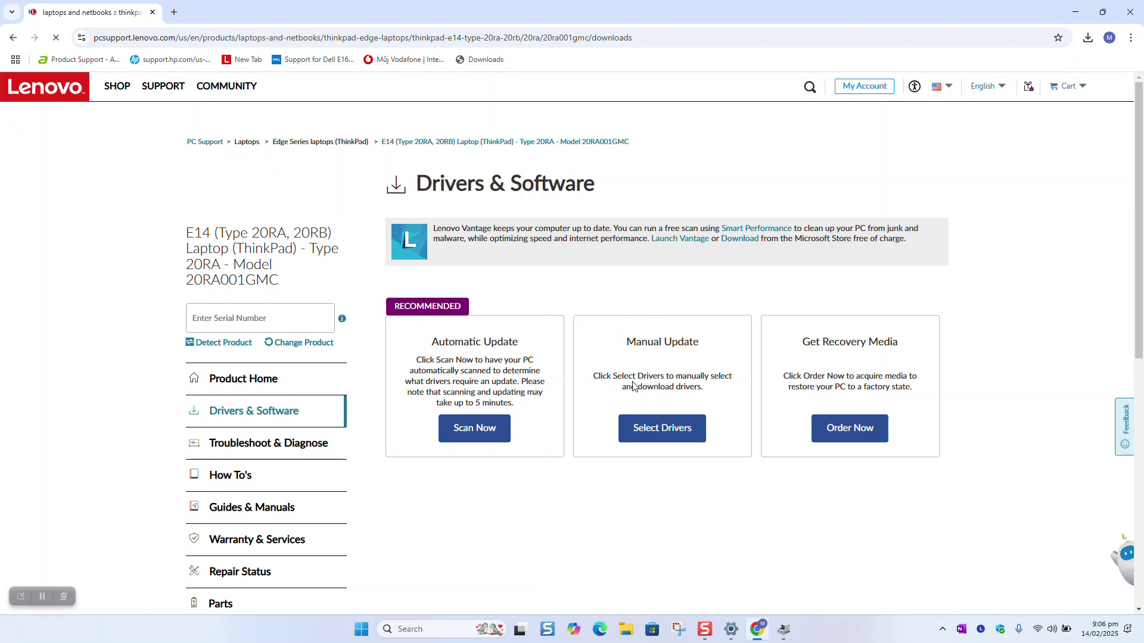
Step: Filter manual drivers to Windows 11 (64-bit) and show the Camera and Card Reader category
click(678, 434)
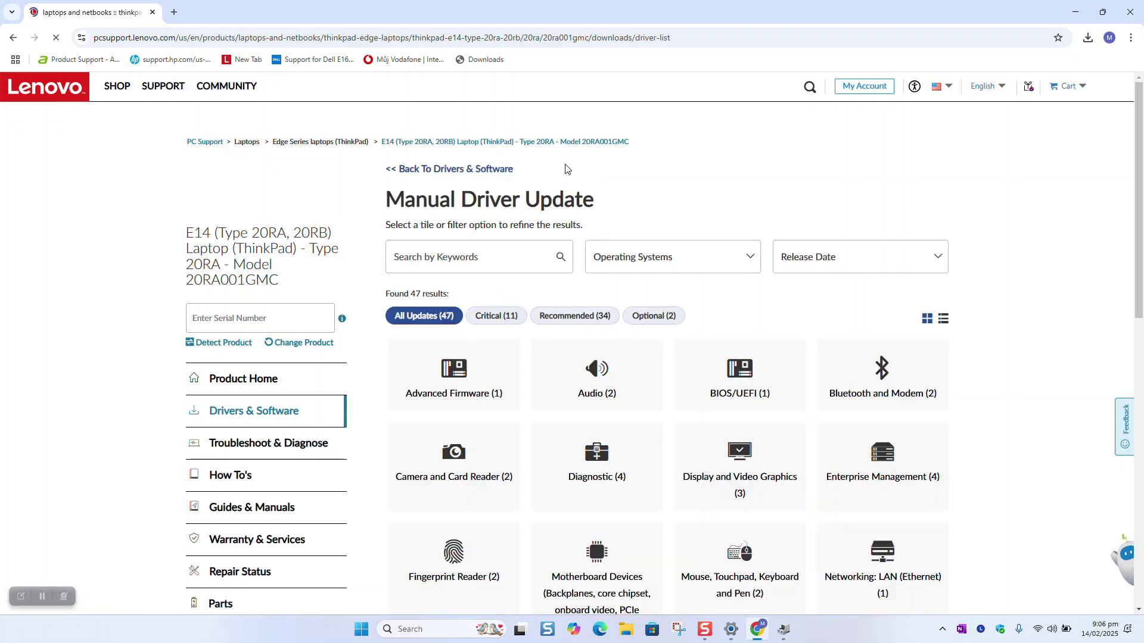
click(690, 260)
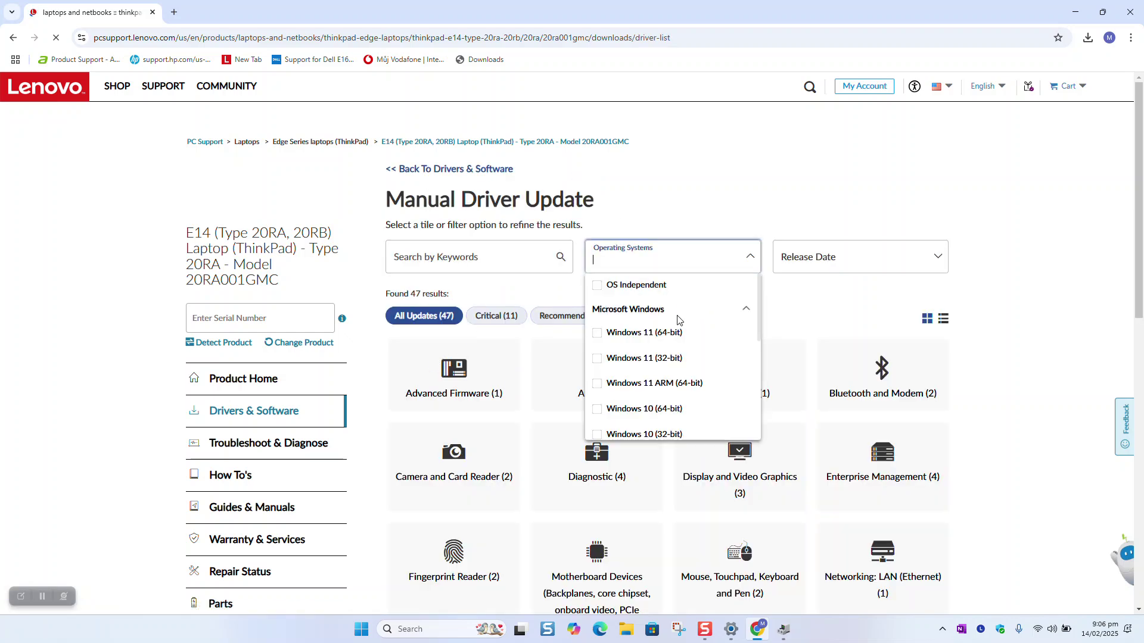
click(666, 334)
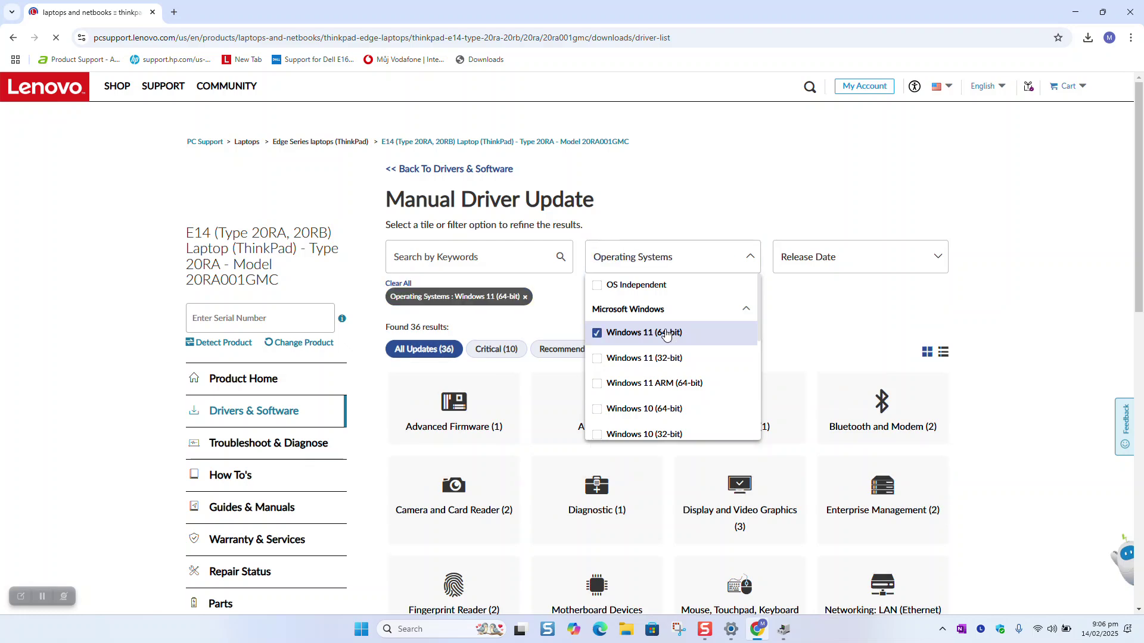
scroll(855, 305, down, 2)
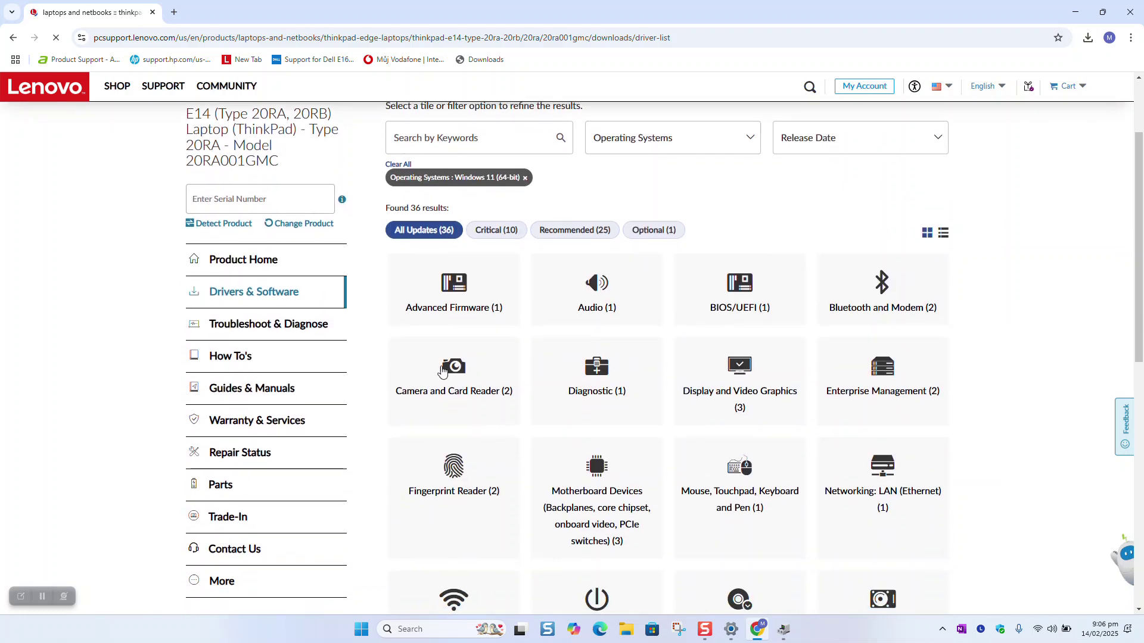
click(447, 372)
Step: Run the downloaded r16cm16w (1).exe camera driver installer and minimize Chrome
scroll(519, 332, down, 3)
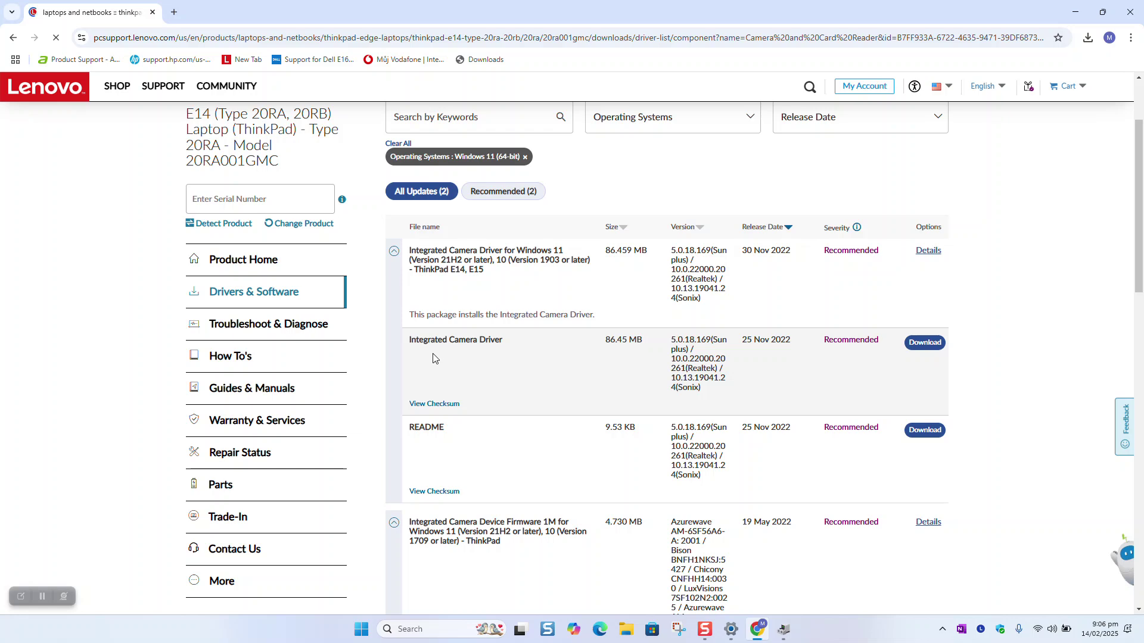
scroll(435, 358, down, 5)
scroll(529, 332, down, 5)
scroll(542, 330, up, 5)
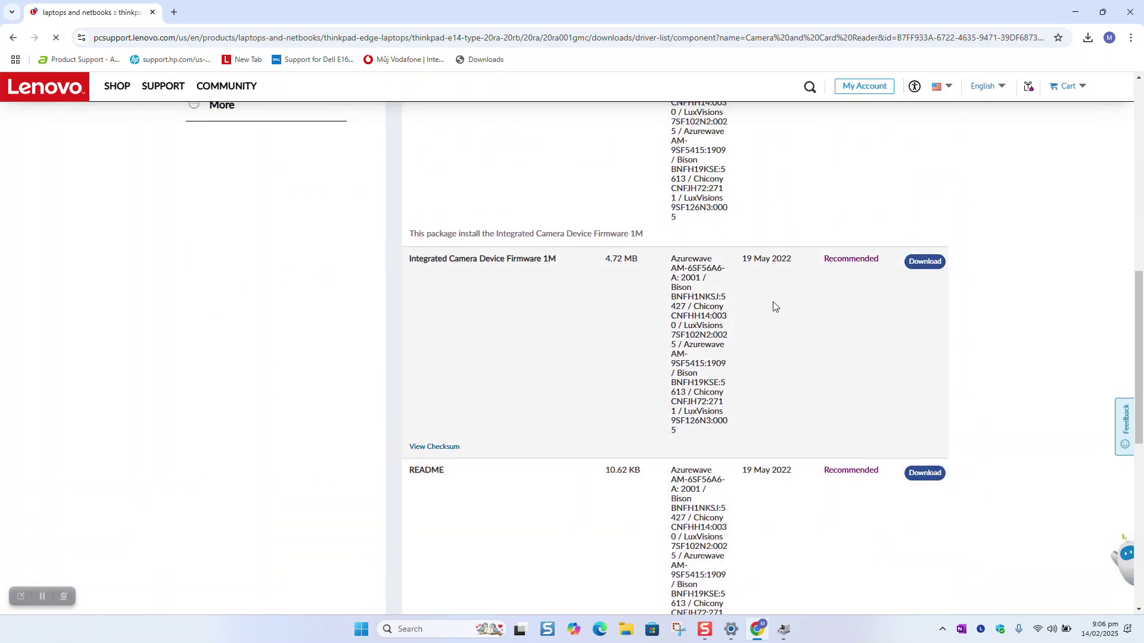
scroll(632, 283, up, 5)
scroll(633, 327, up, 4)
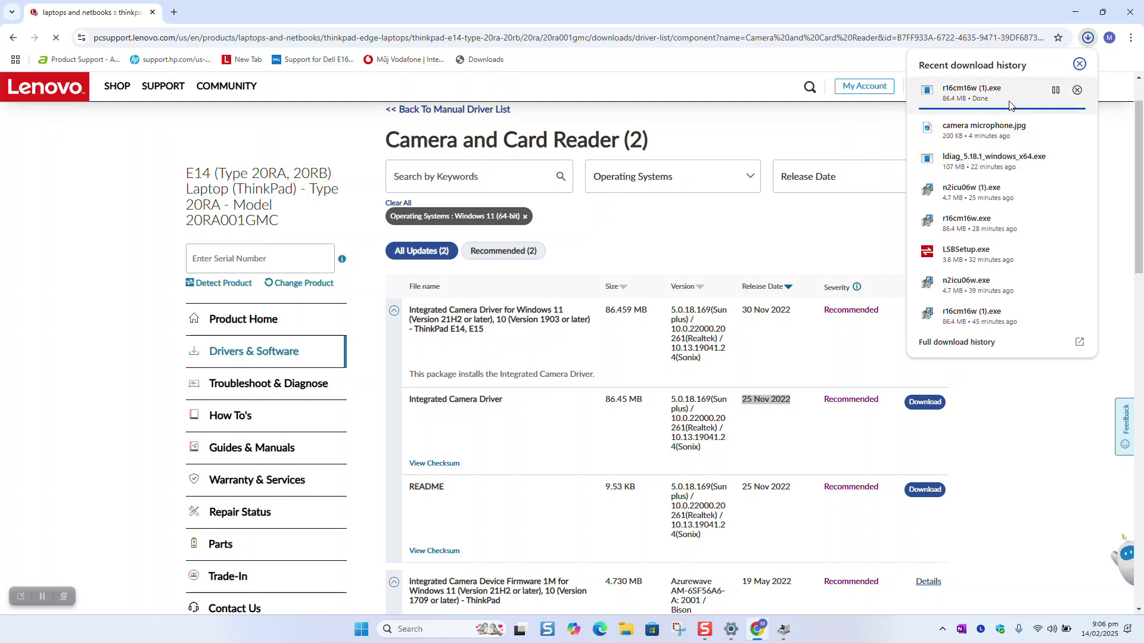
click(972, 205)
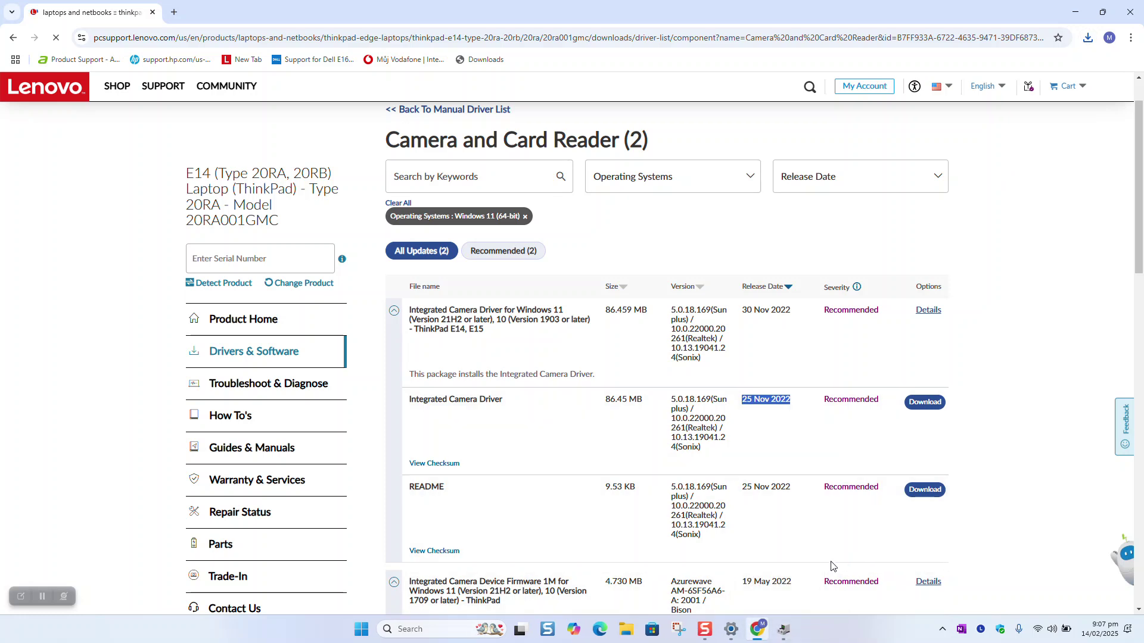
click(1075, 12)
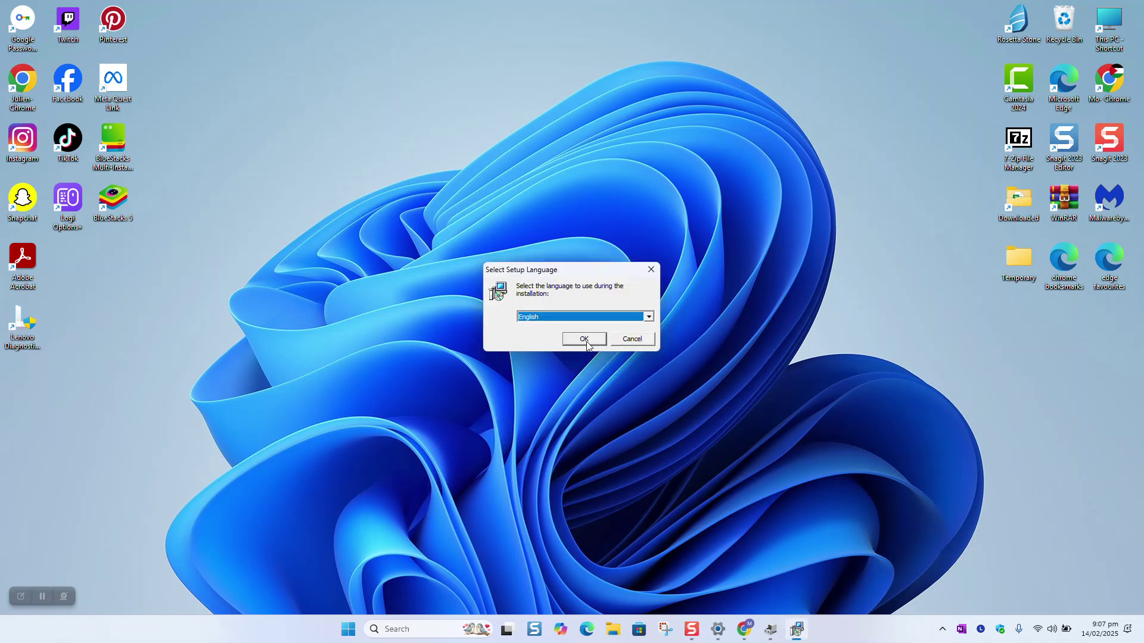
Step: Accept English as the setup language, then exit the Integrated Camera Driver wizard without installing
click(587, 342)
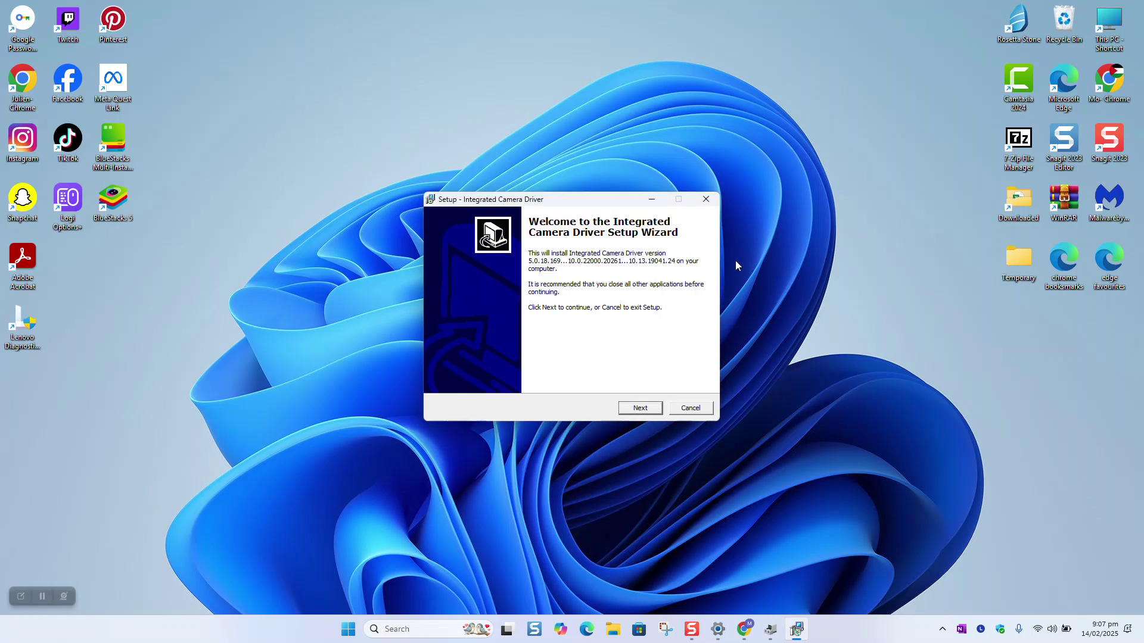
click(705, 198)
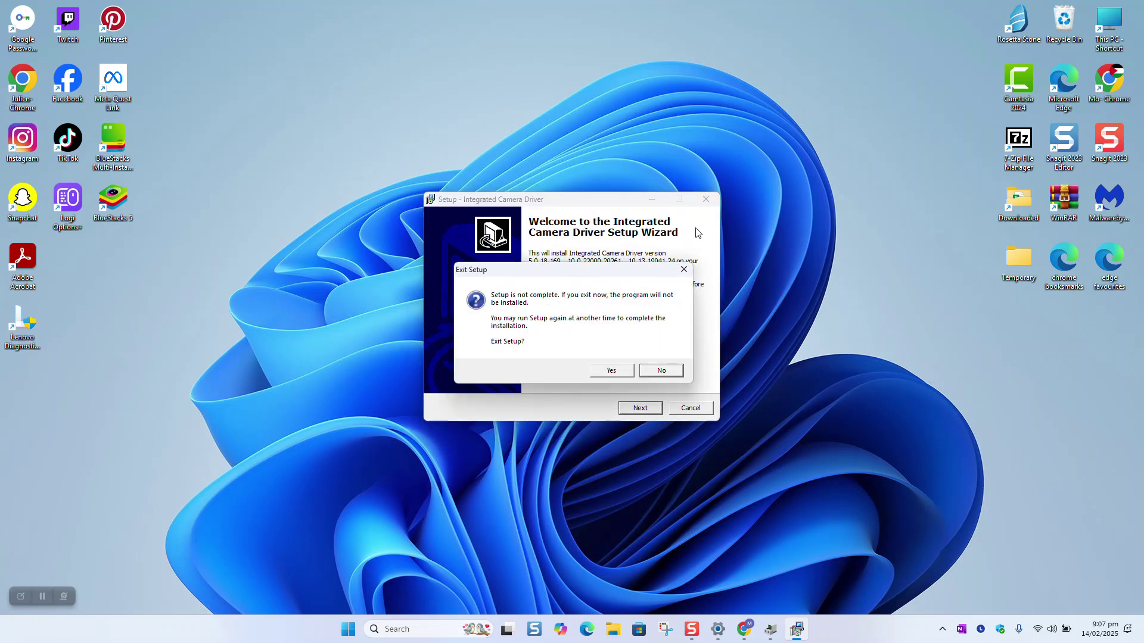
click(605, 372)
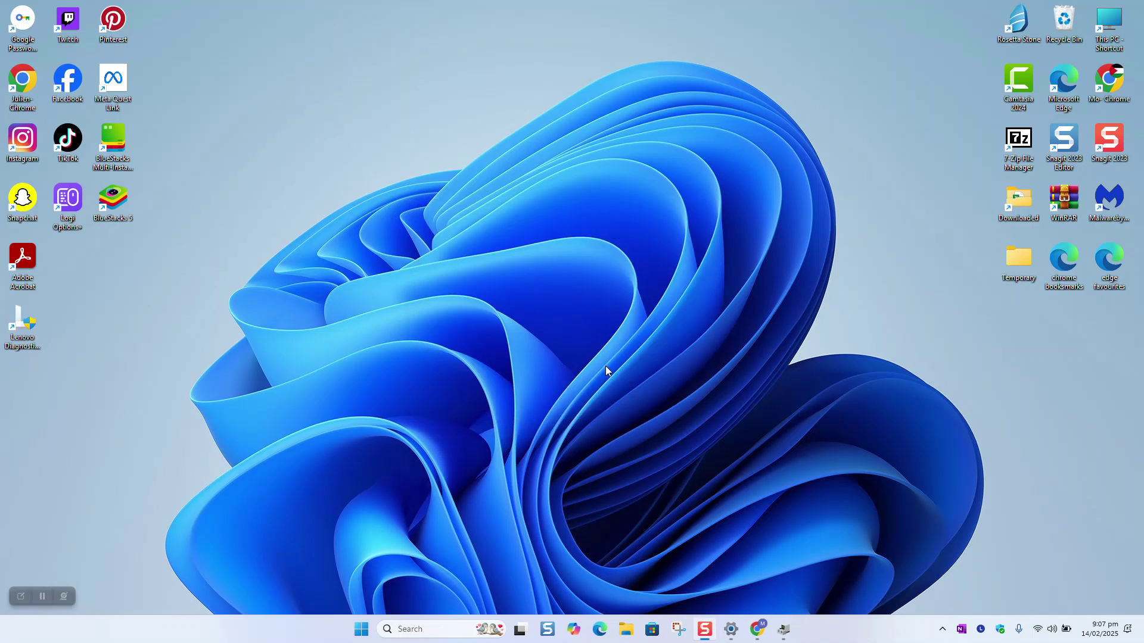
click(402, 629)
text(camera)
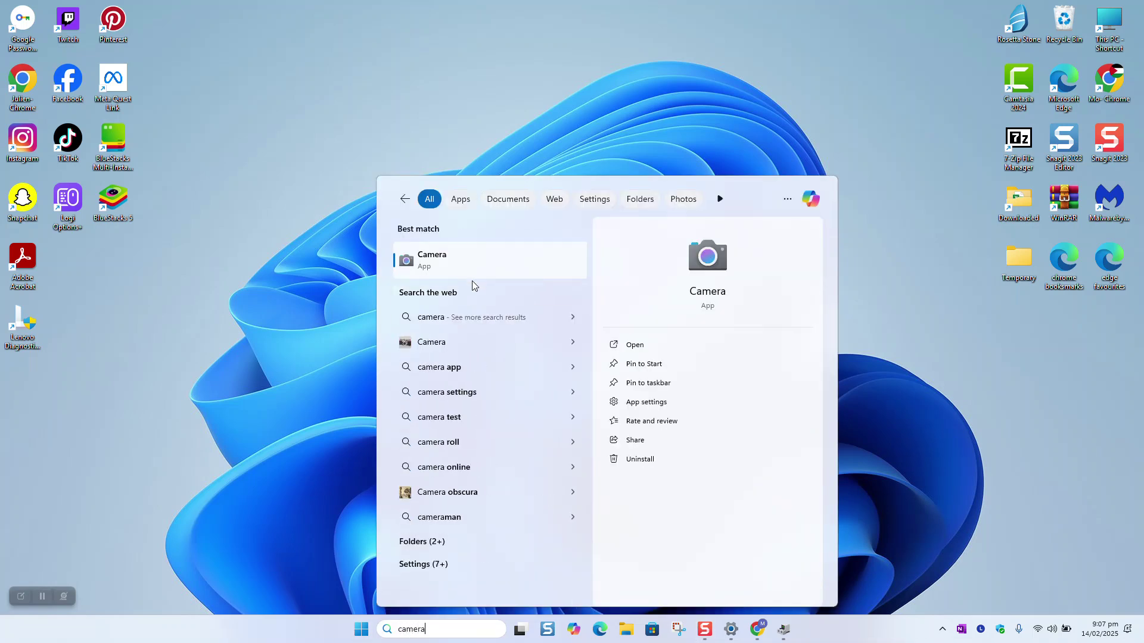
click(471, 265)
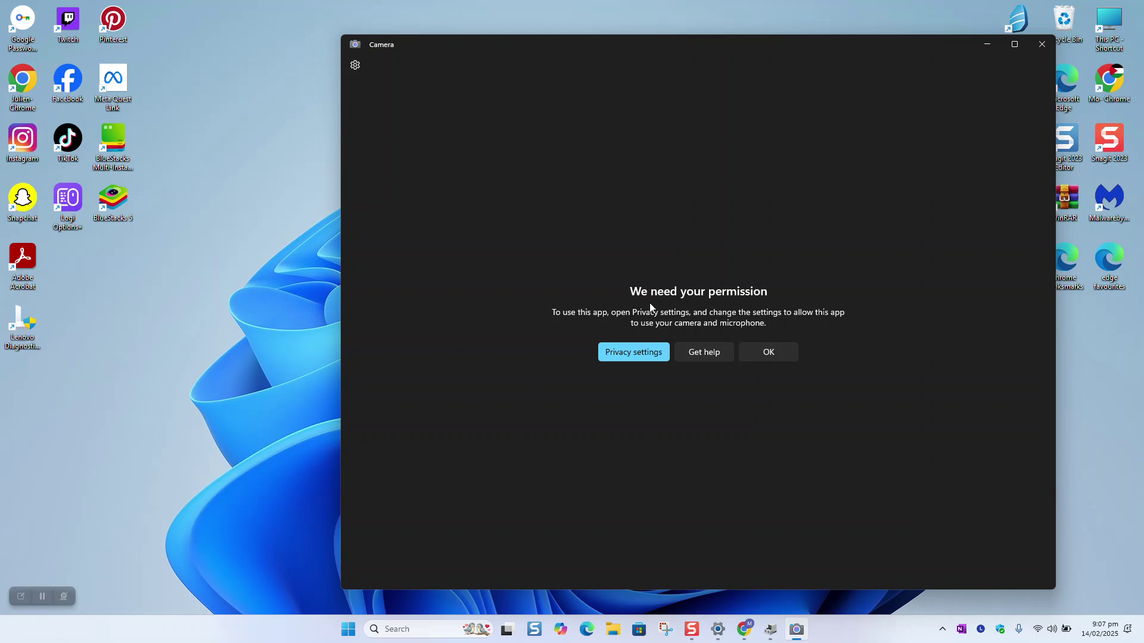
click(1036, 51)
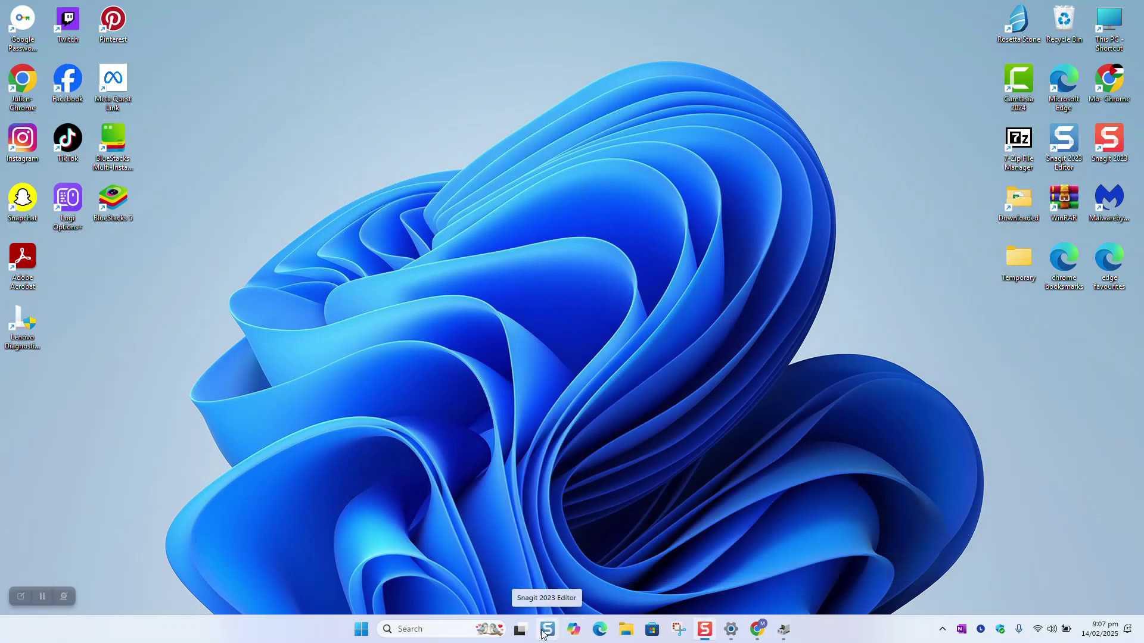
Step: In Settings > Privacy & security > Camera, turn on camera access for the Camera app
click(430, 630)
text(s)
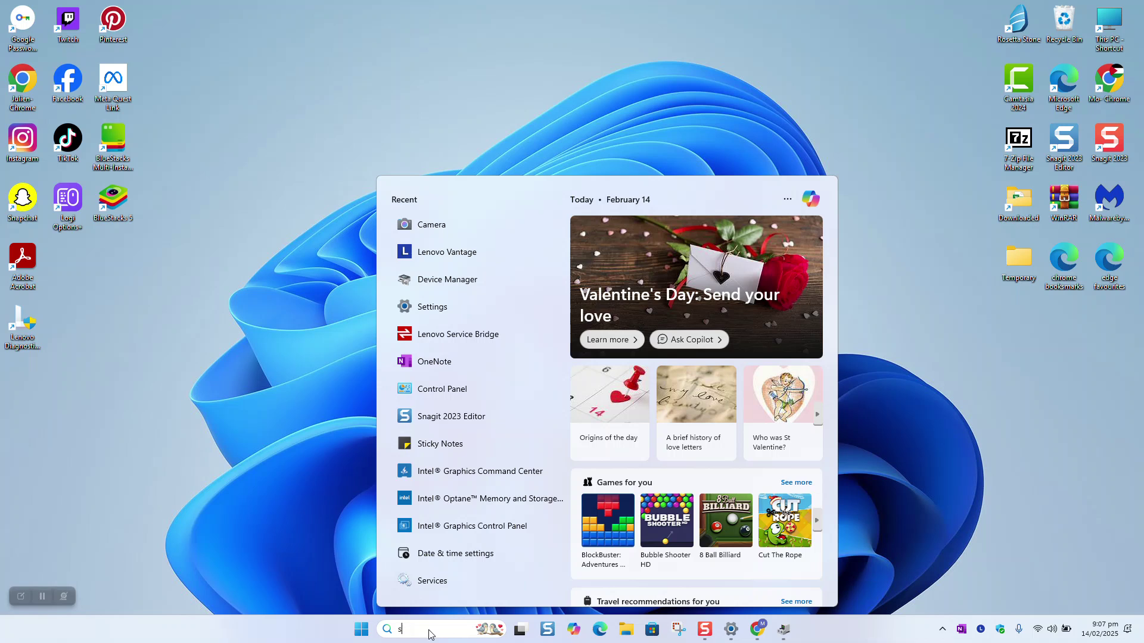
text(ettings)
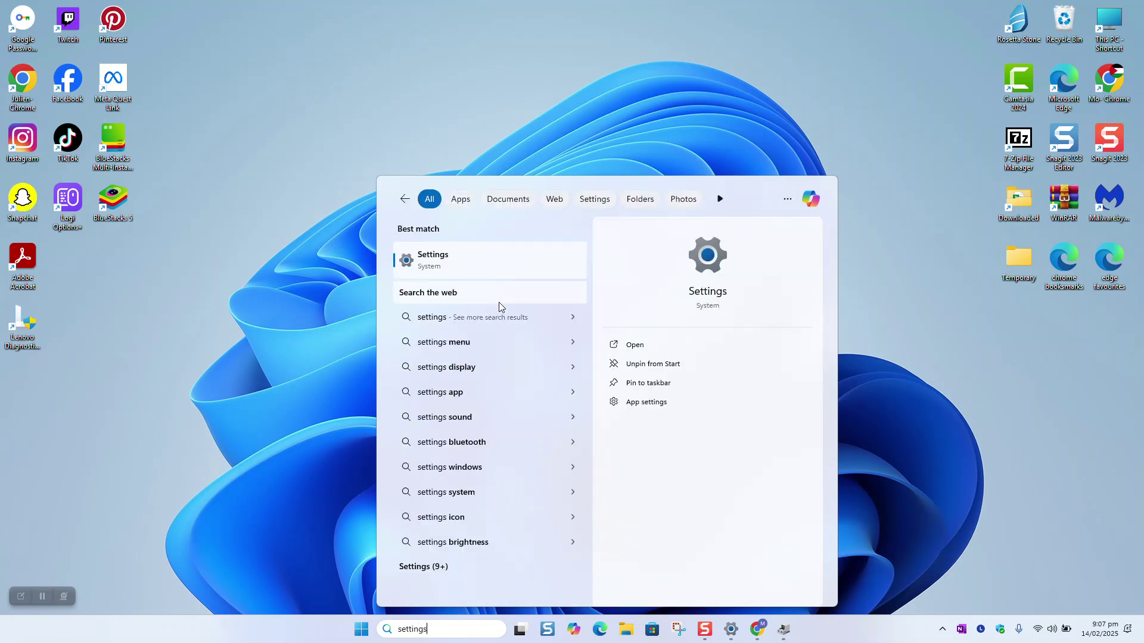
key(Return)
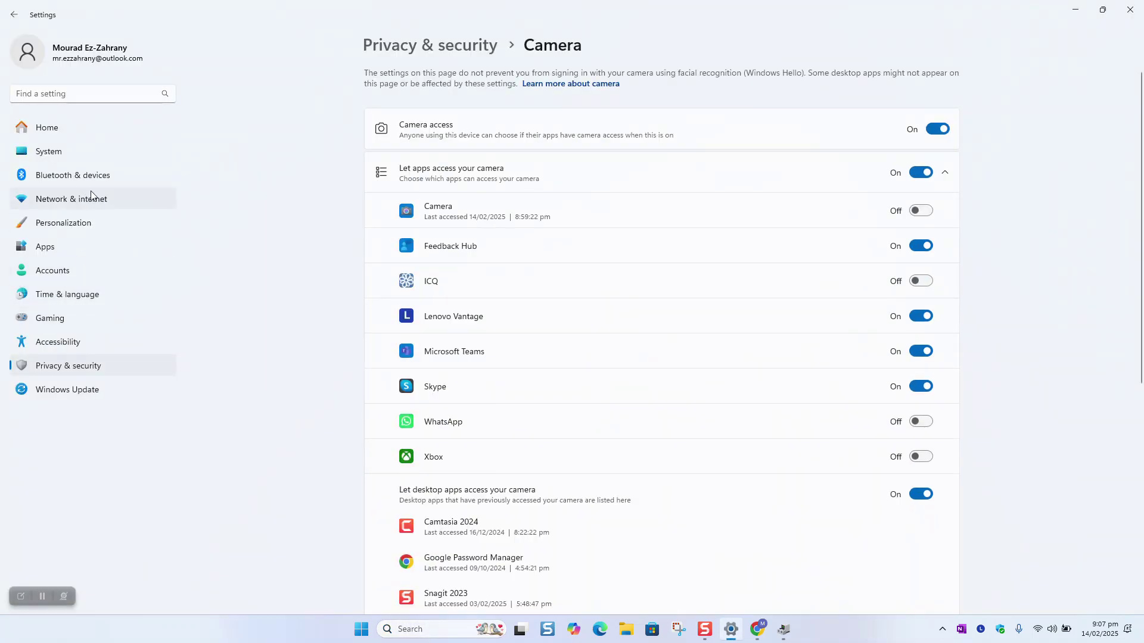
click(62, 368)
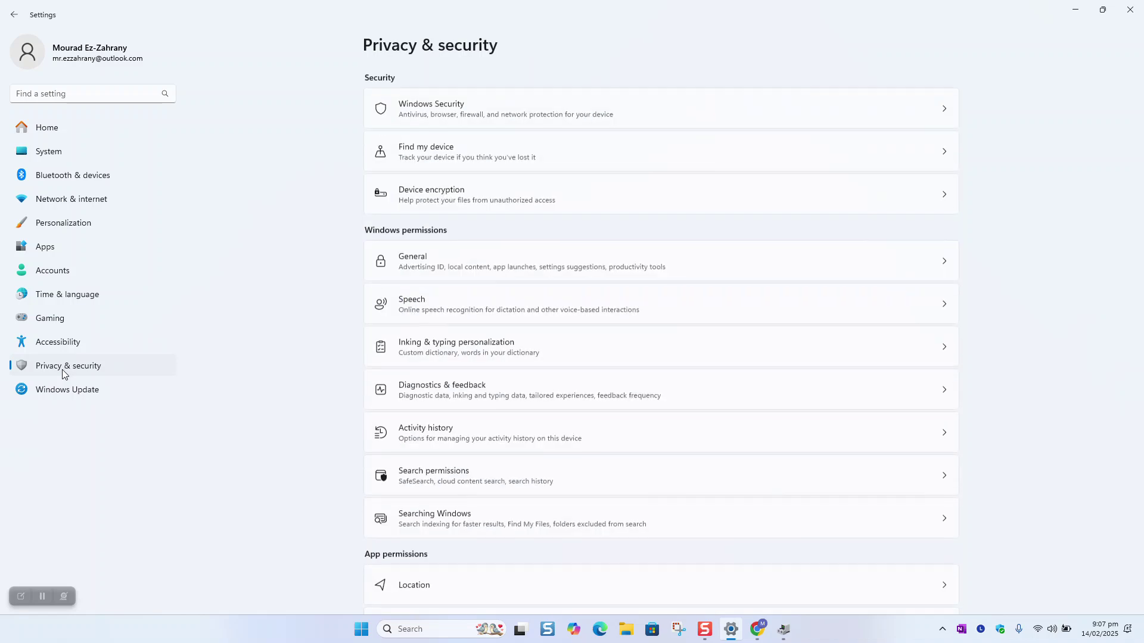
scroll(667, 247, down, 2)
scroll(669, 248, down, 3)
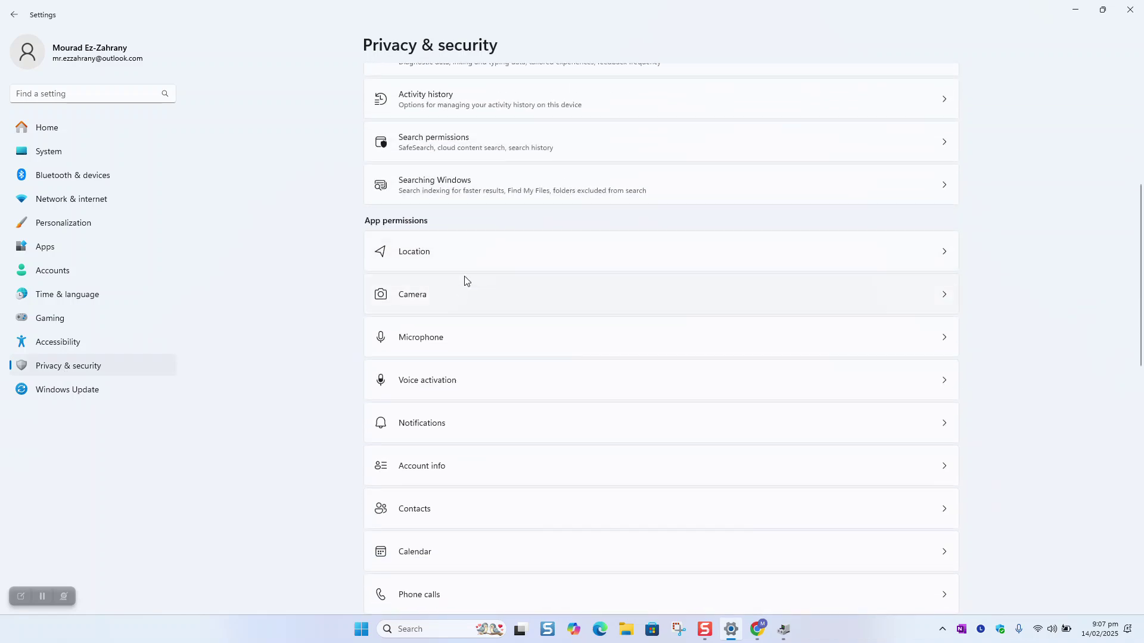
click(462, 297)
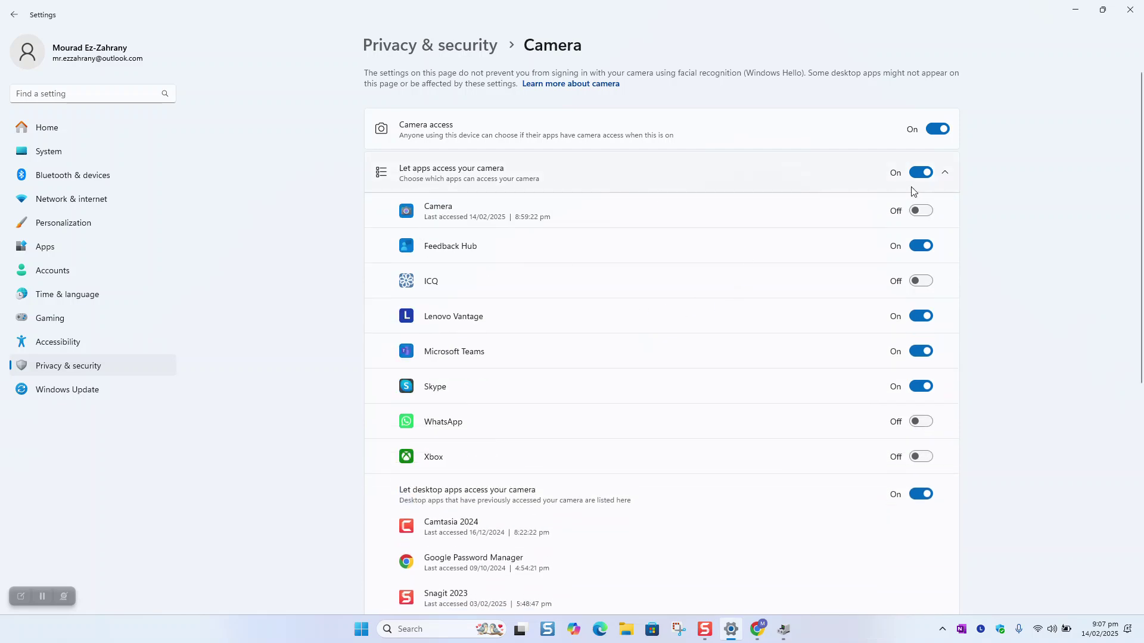
click(919, 211)
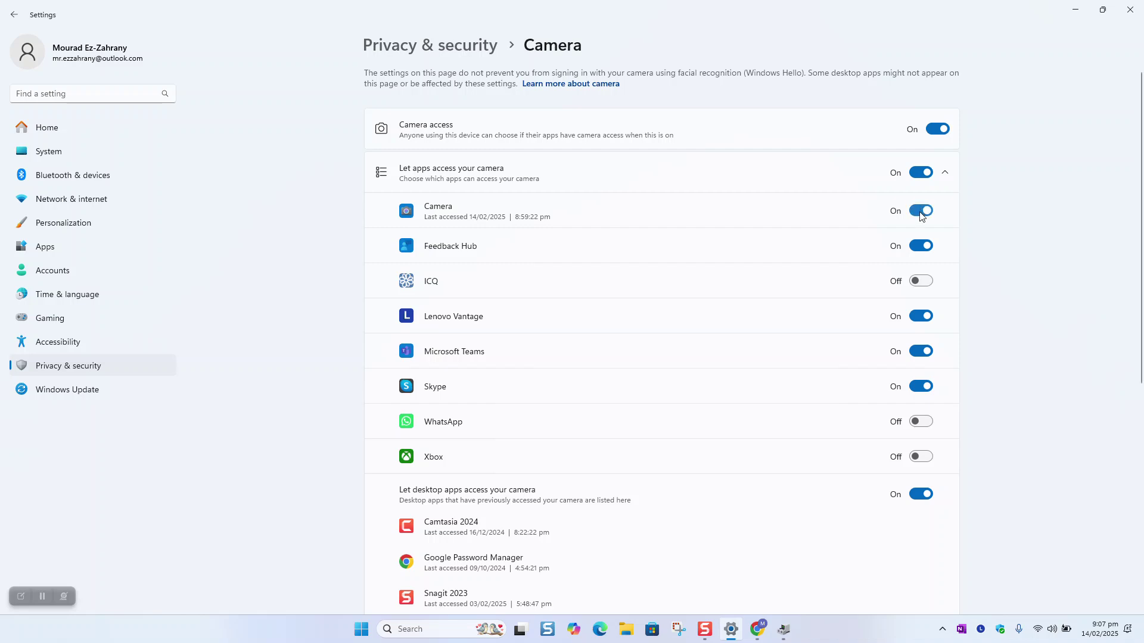
click(1130, 9)
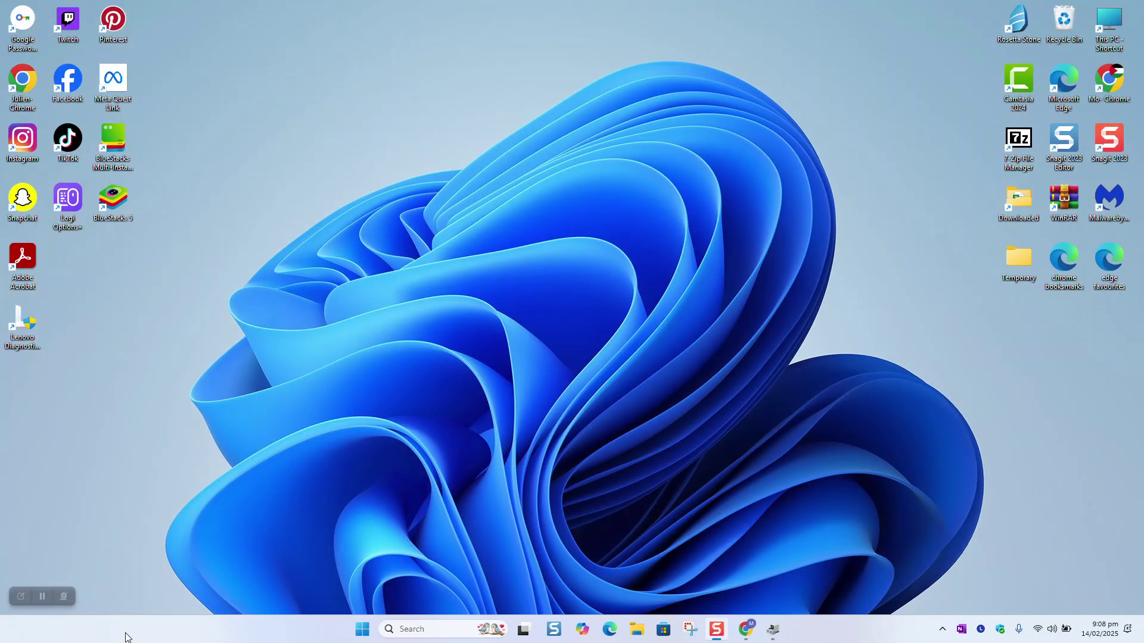
click(479, 624)
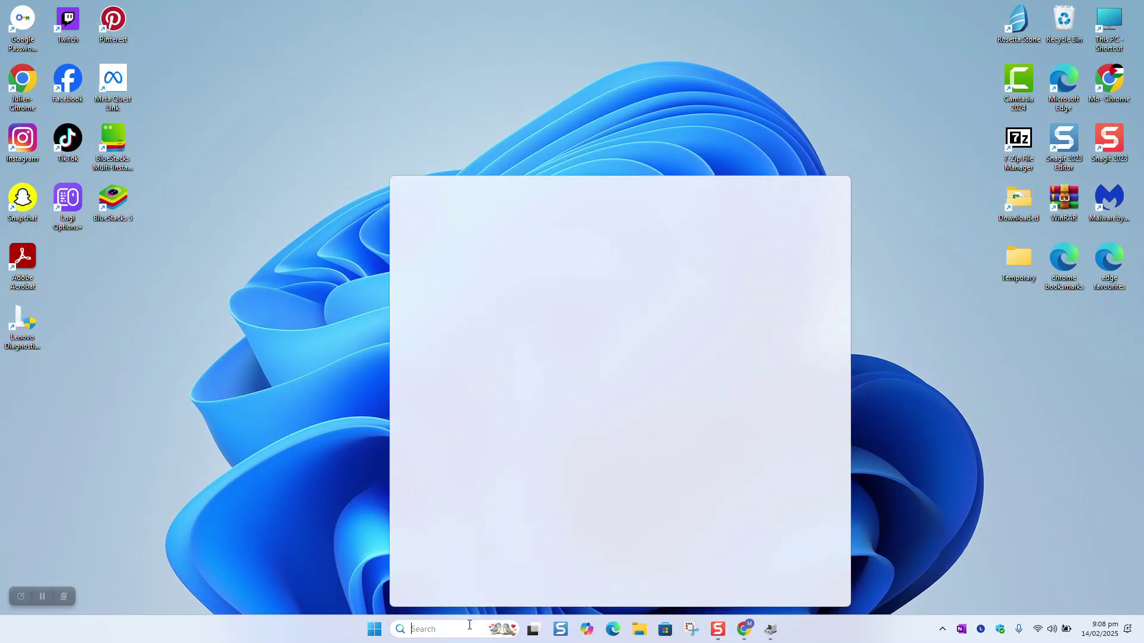
text(cam)
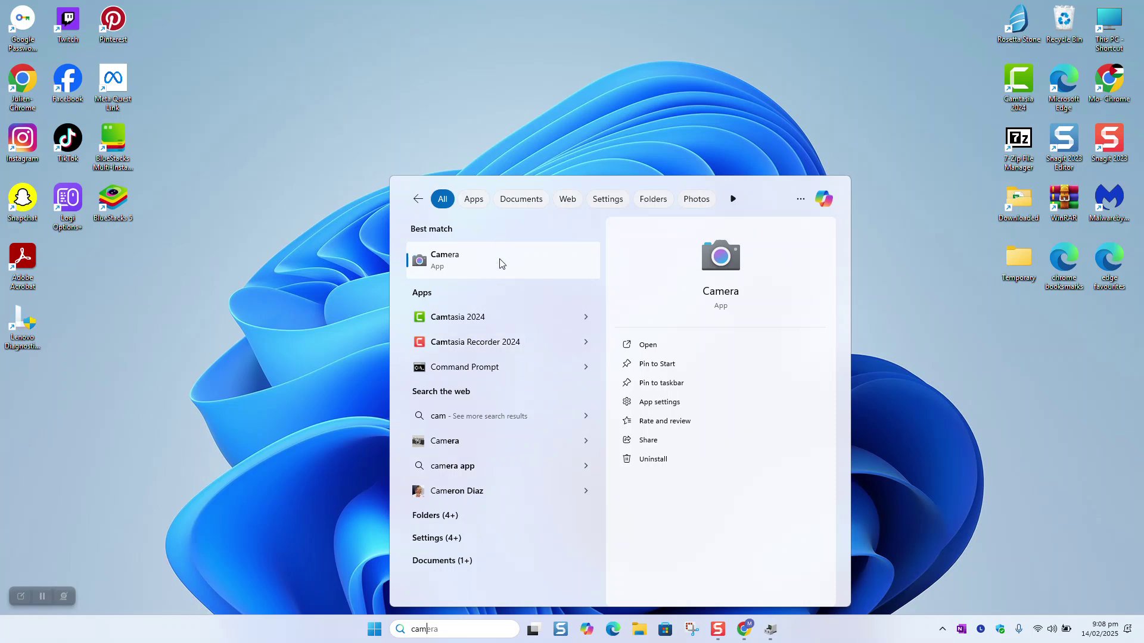
click(499, 264)
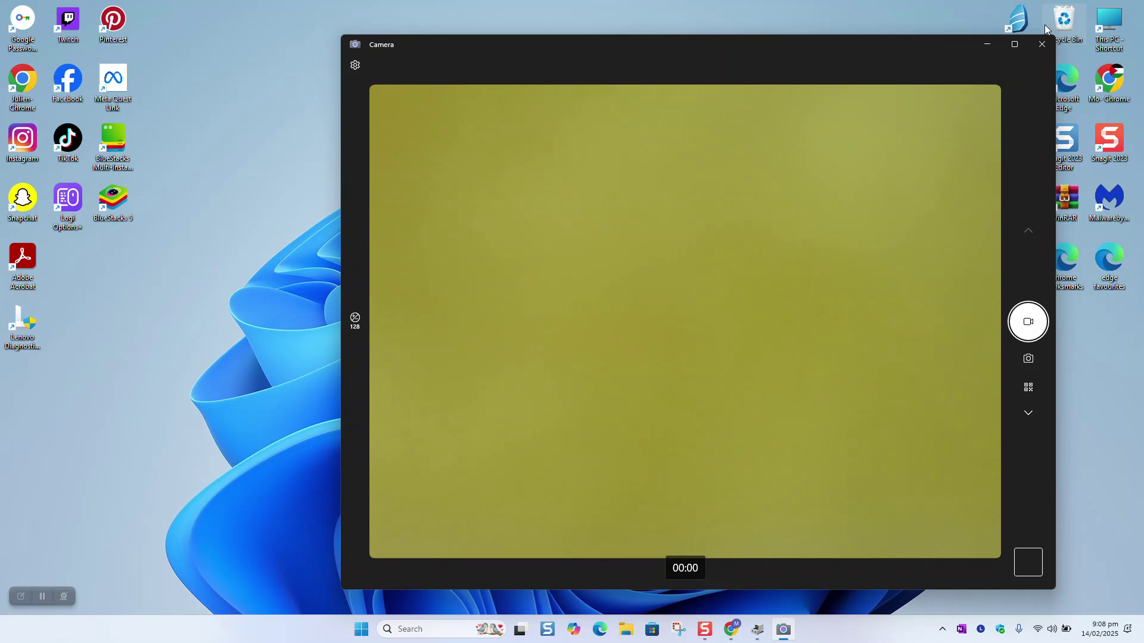
click(1041, 44)
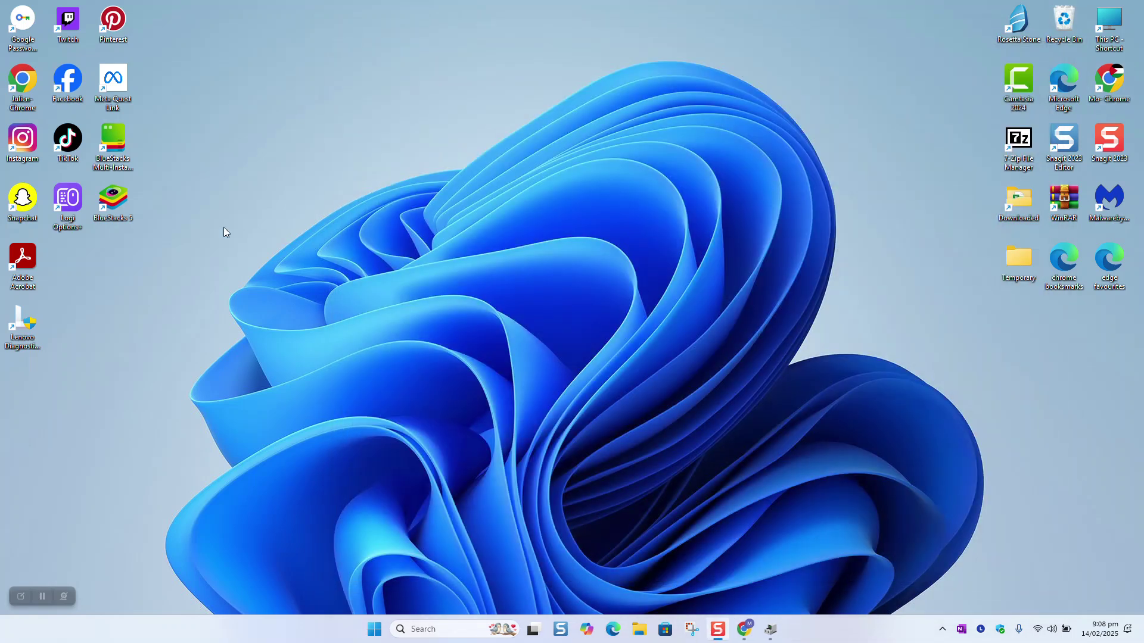